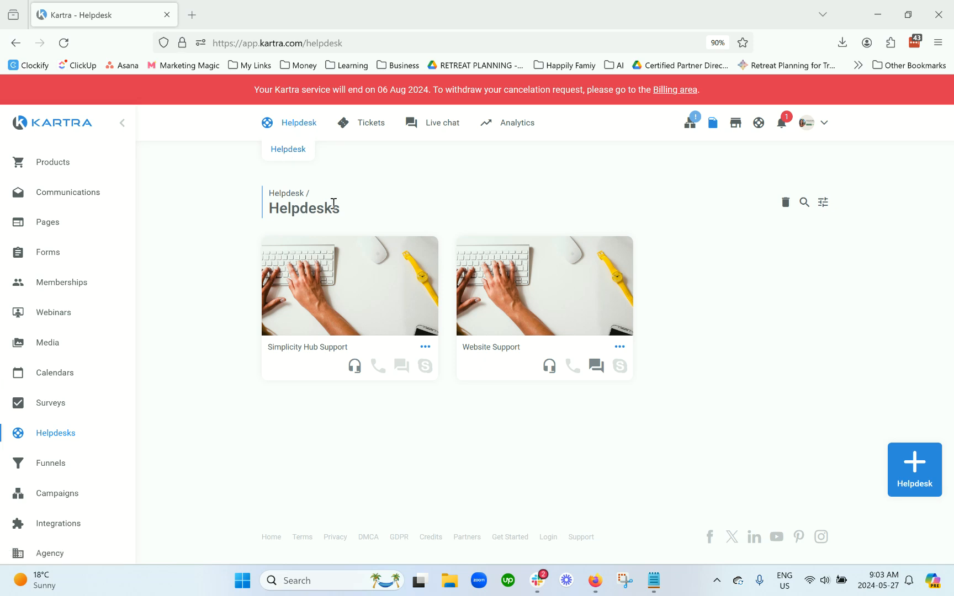
Step: Start a new helpdesk, name it 'Example Helpdesk', and create it
mouse_move(363, 122)
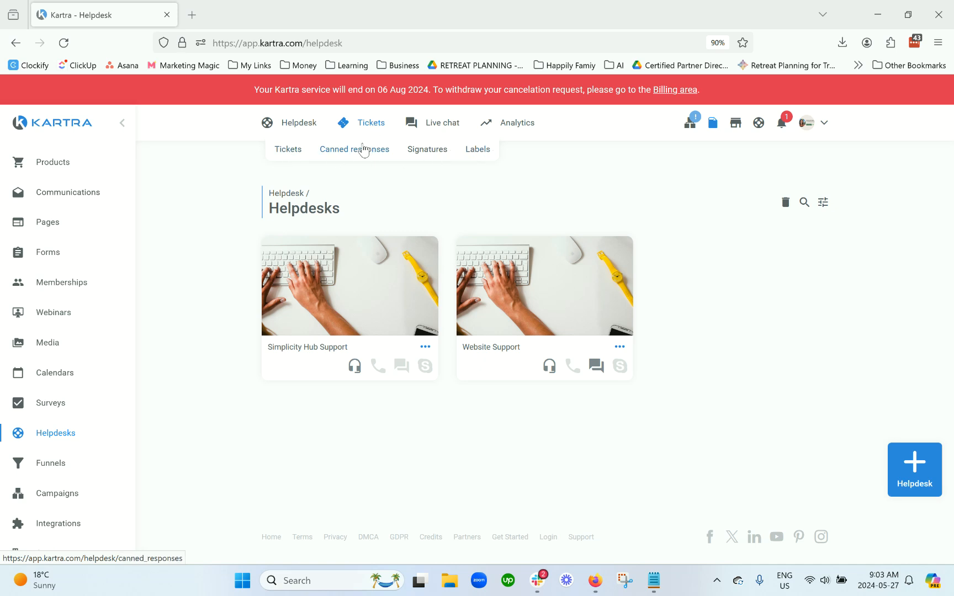
mouse_move(439, 125)
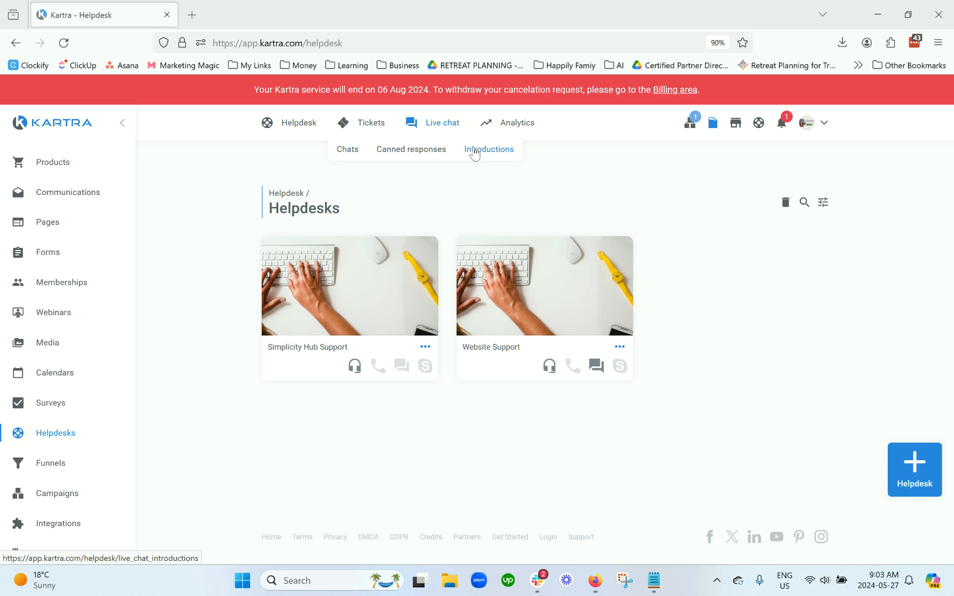
mouse_move(519, 128)
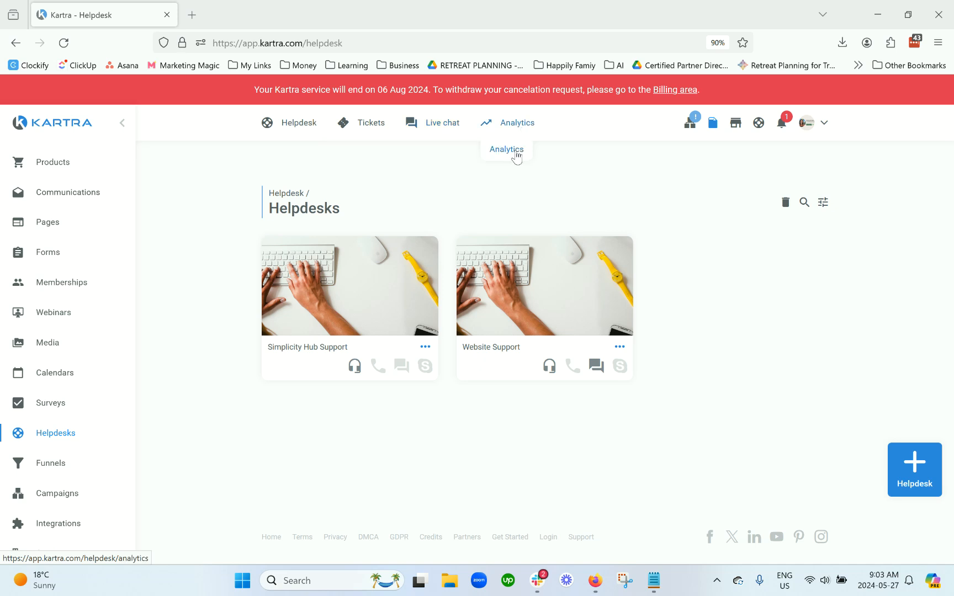
mouse_move(296, 122)
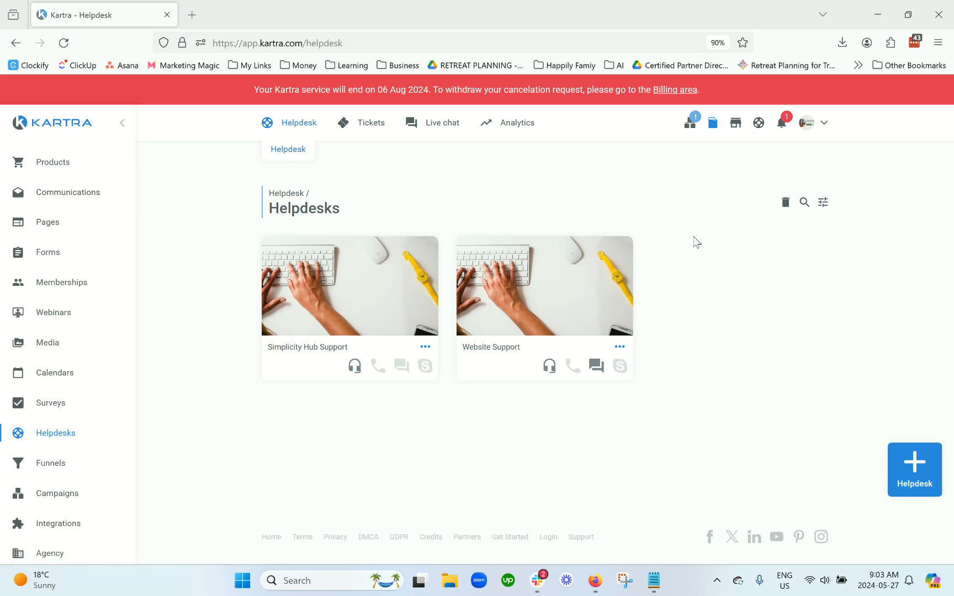
left_click(920, 467)
left_click(568, 177)
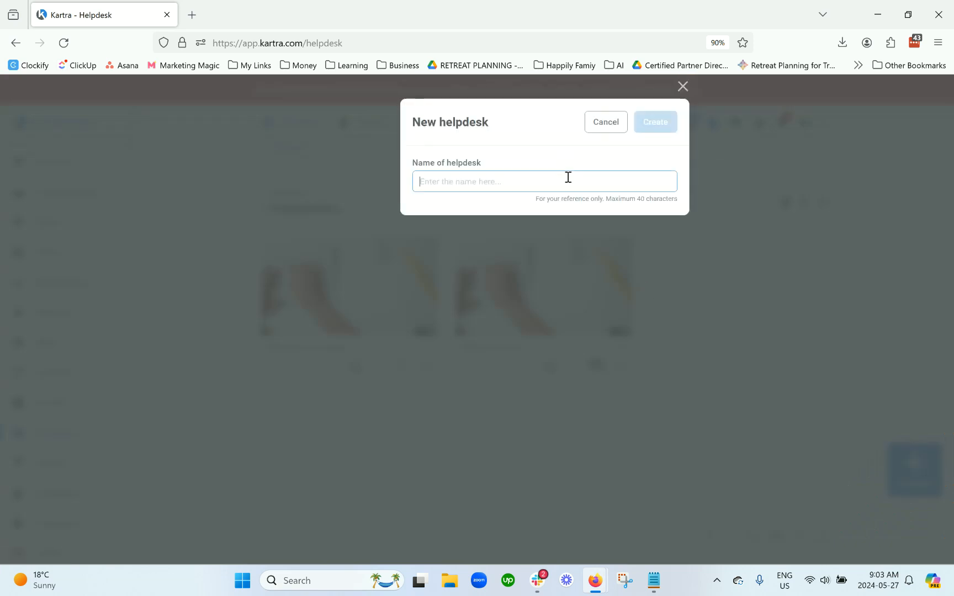
type("Example Helpdesk")
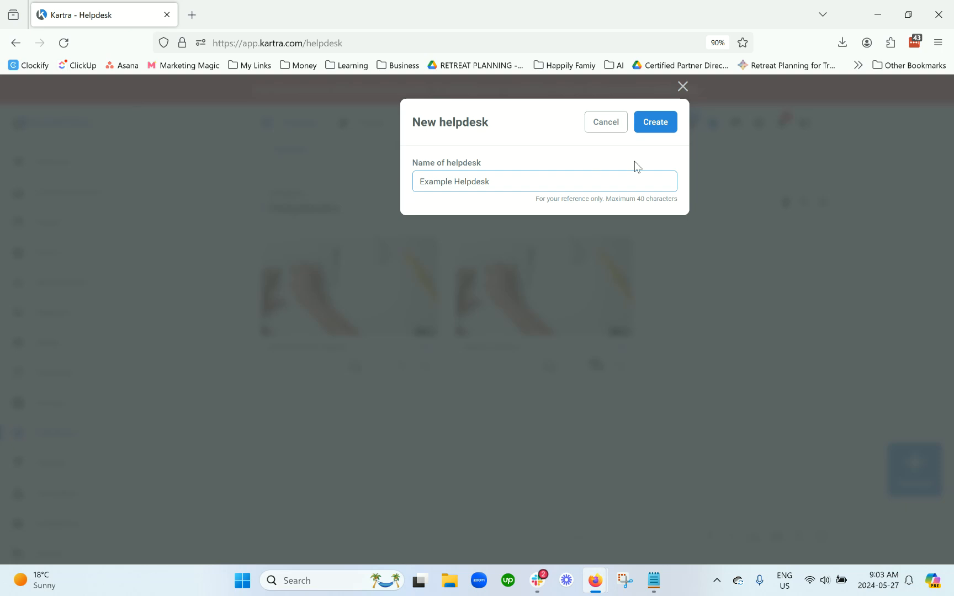
left_click_drag(535, 199, 624, 202)
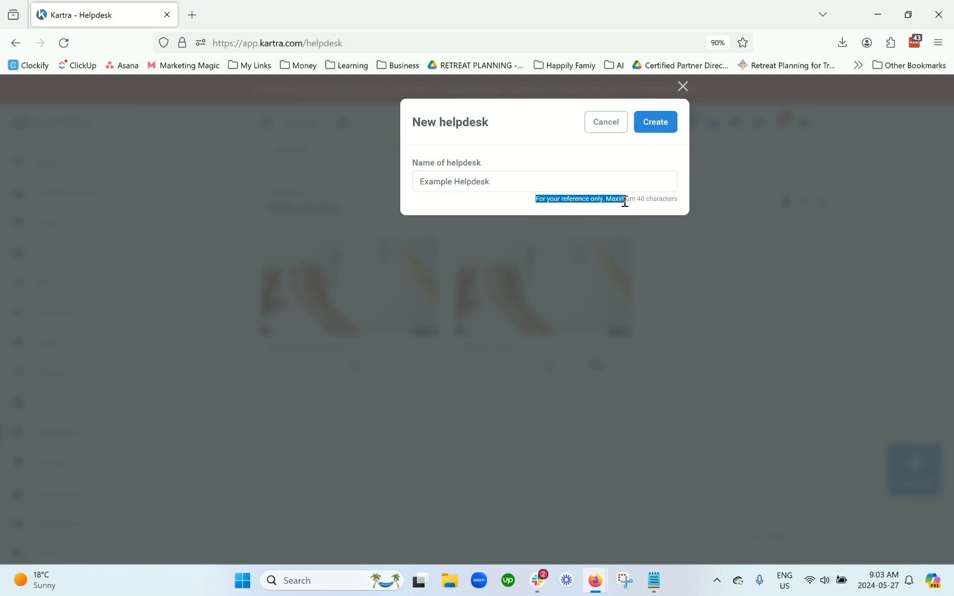
left_click(658, 127)
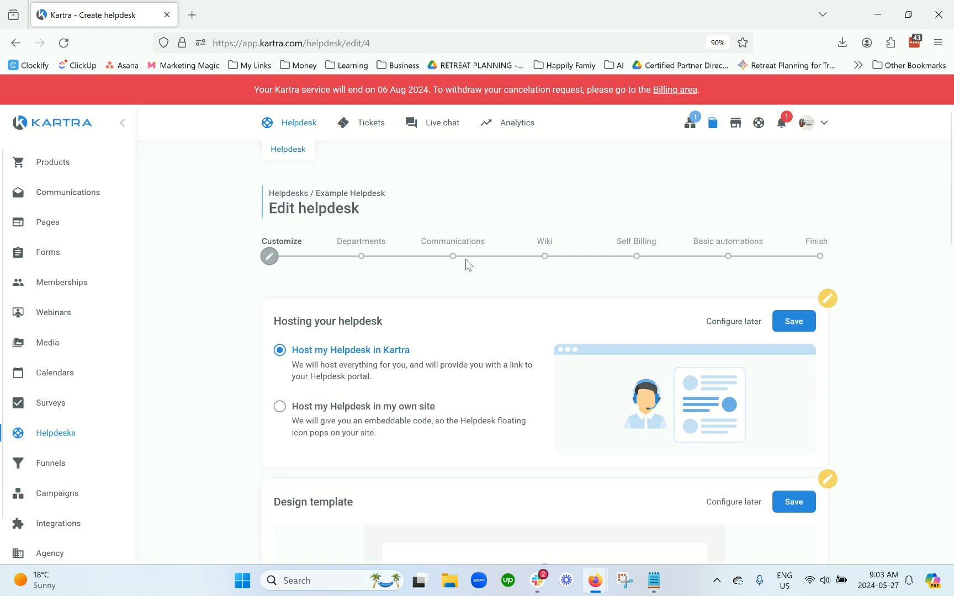
Step: Save the helpdesk as hosted on Kartra's servers
scroll(468, 264, "down", 1)
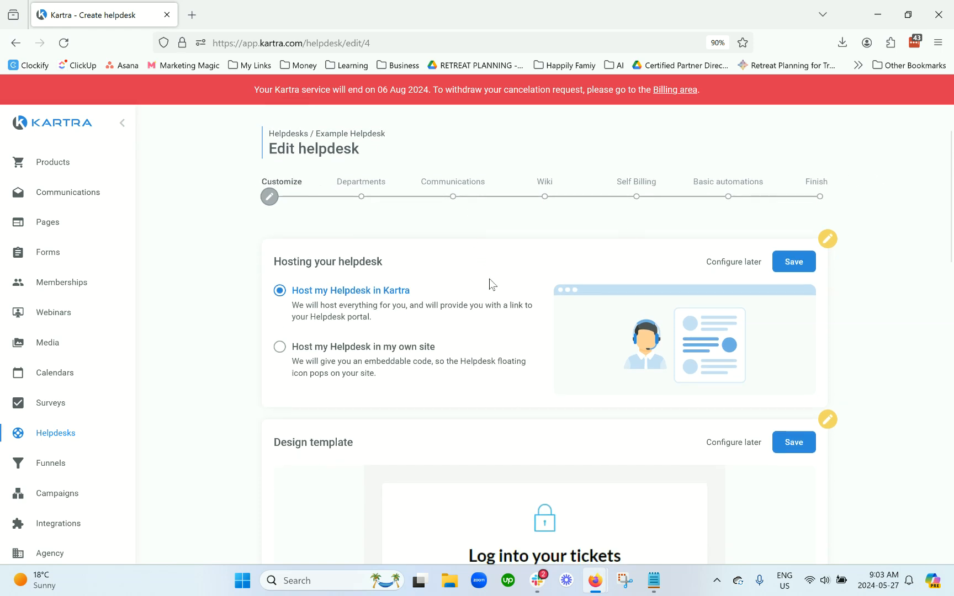
scroll(469, 276, "down", 2)
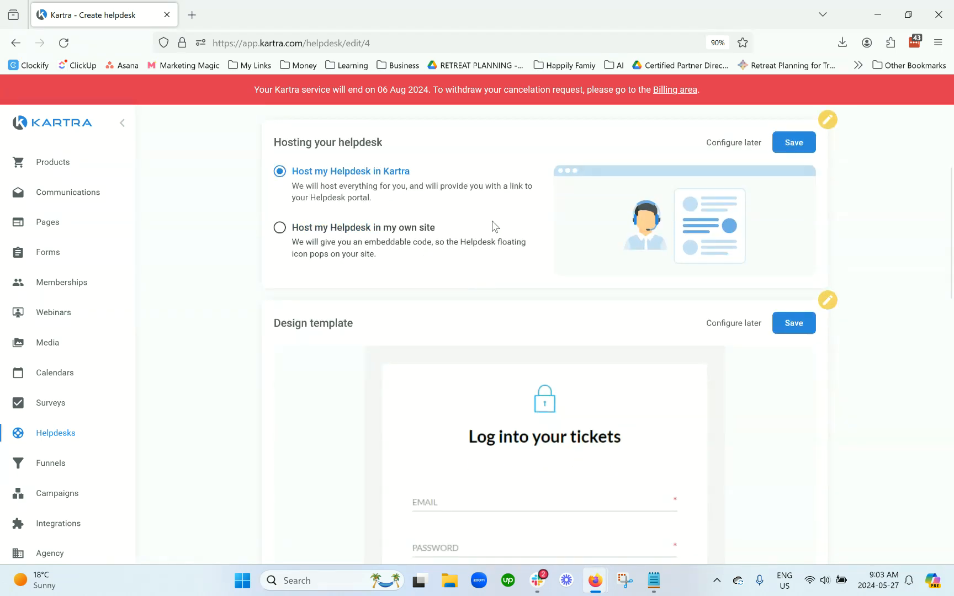
scroll(353, 237, "up", 2)
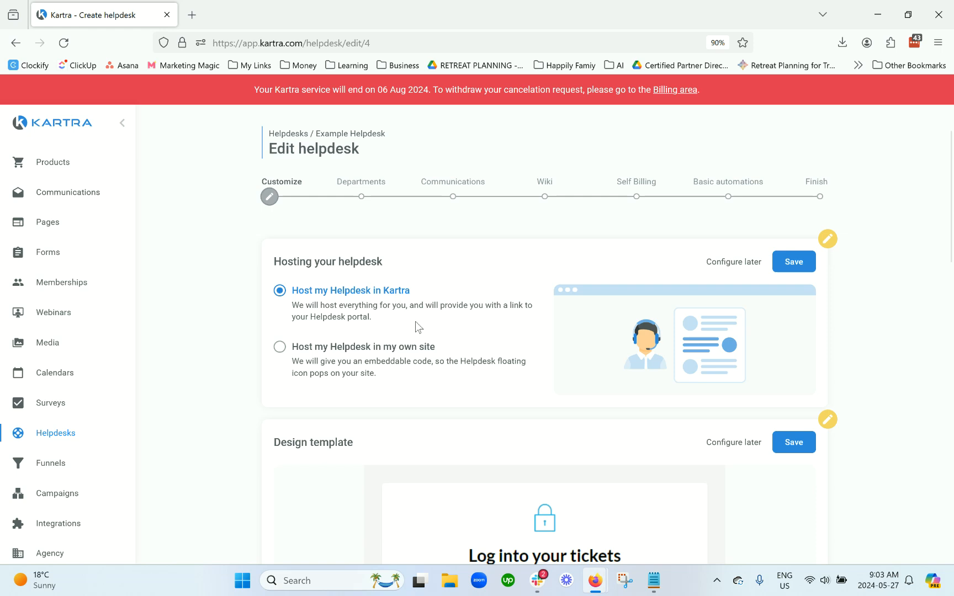
left_click(799, 269)
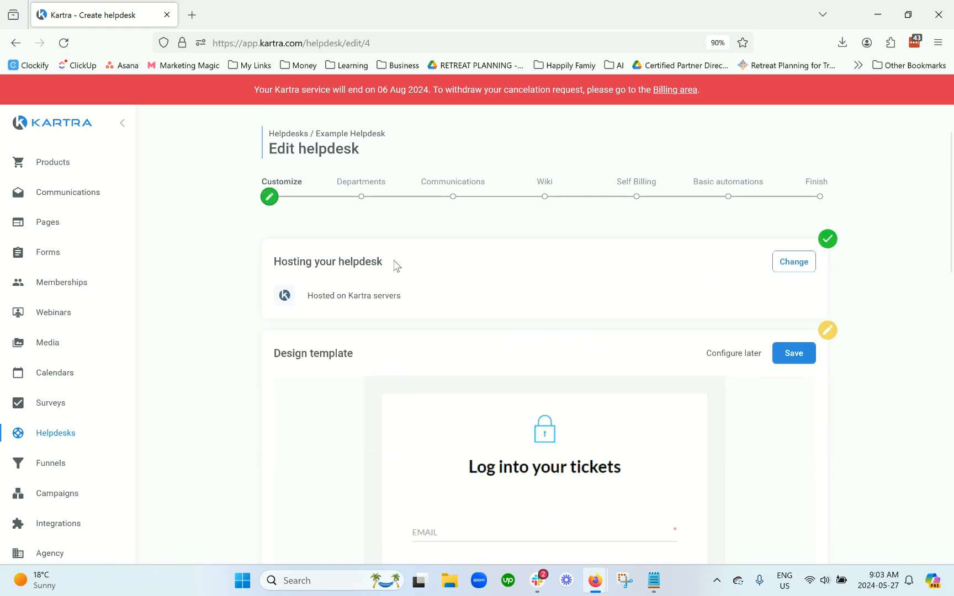
Step: Browse the design templates, settle on the Crimson red theme colour, and save it
left_click_drag(395, 261, 273, 262)
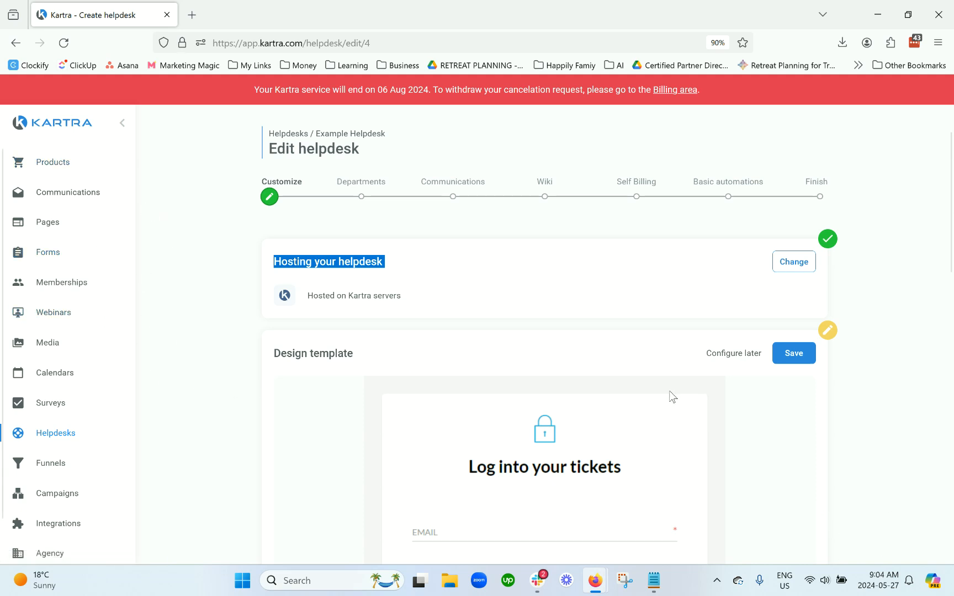
left_click_drag(396, 362, 245, 356)
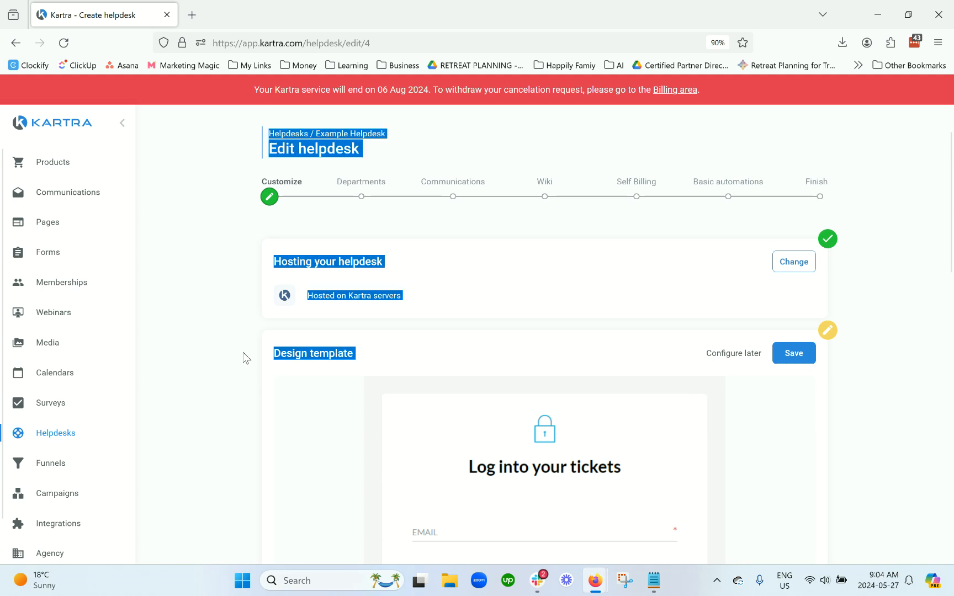
left_click(527, 346)
scroll(519, 331, "down", 5)
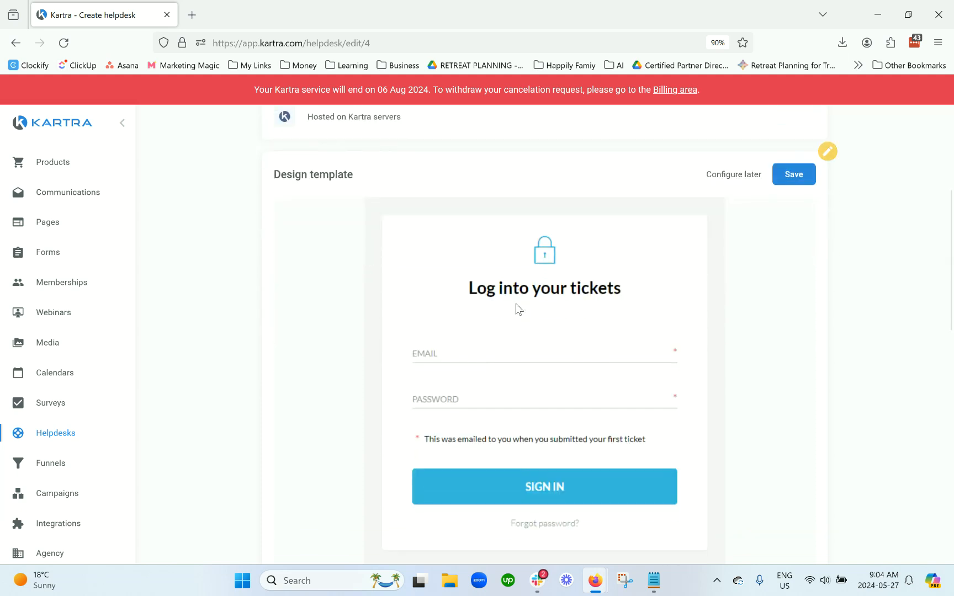
scroll(514, 398, "down", 1)
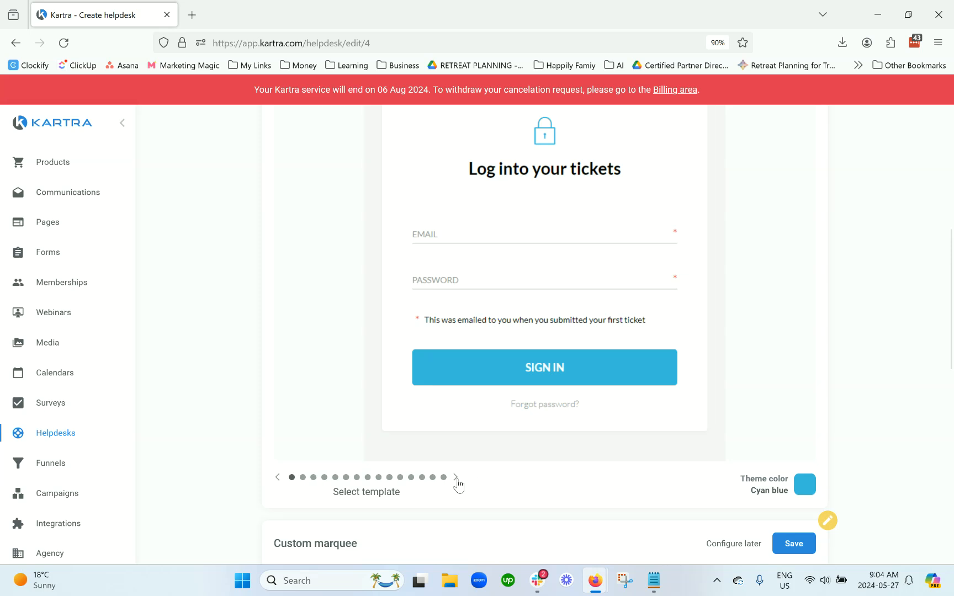
left_click(456, 478)
left_click(457, 479)
left_click(456, 480)
left_click(456, 479)
left_click(456, 479)
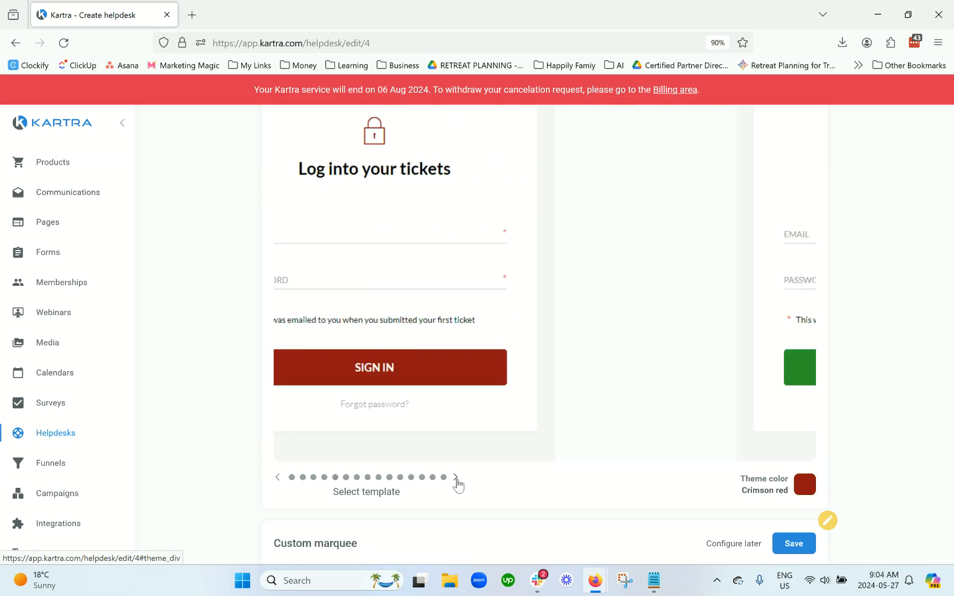
left_click(277, 477)
scroll(780, 293, "up", 3)
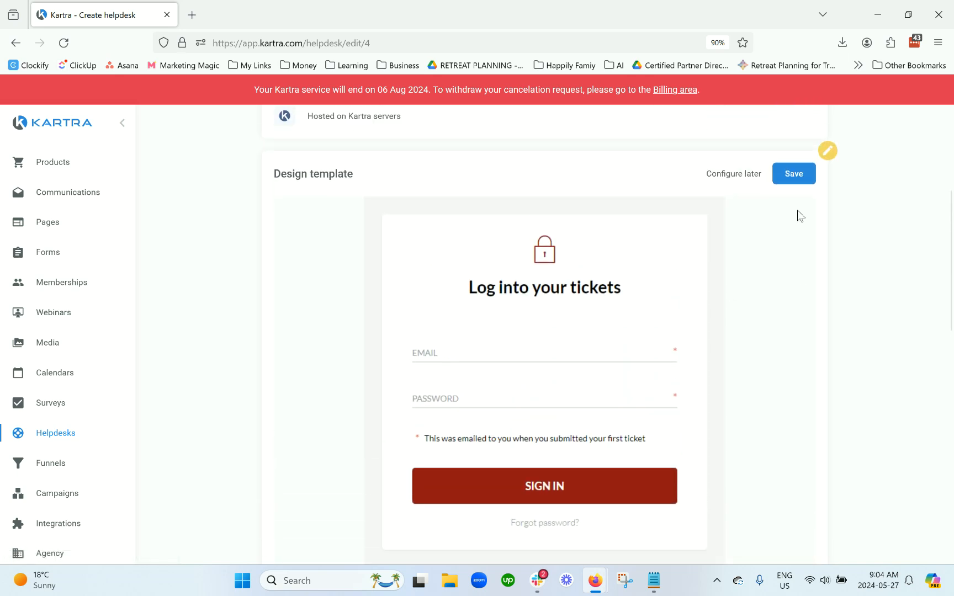
left_click(793, 176)
scroll(782, 276, "down", 1)
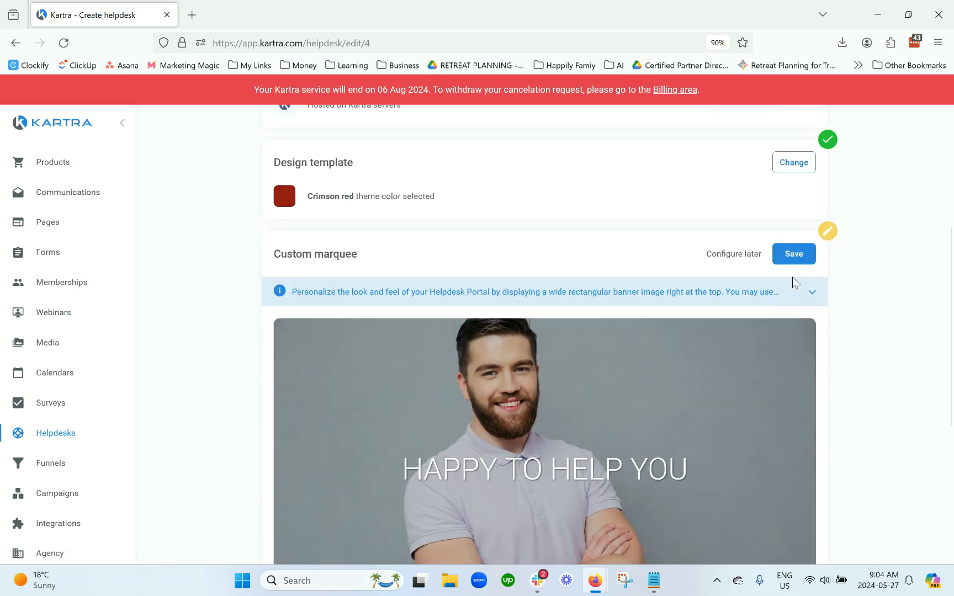
Step: Use the person_using_laptop_computer library image as the marquee banner
scroll(716, 350, "down", 3)
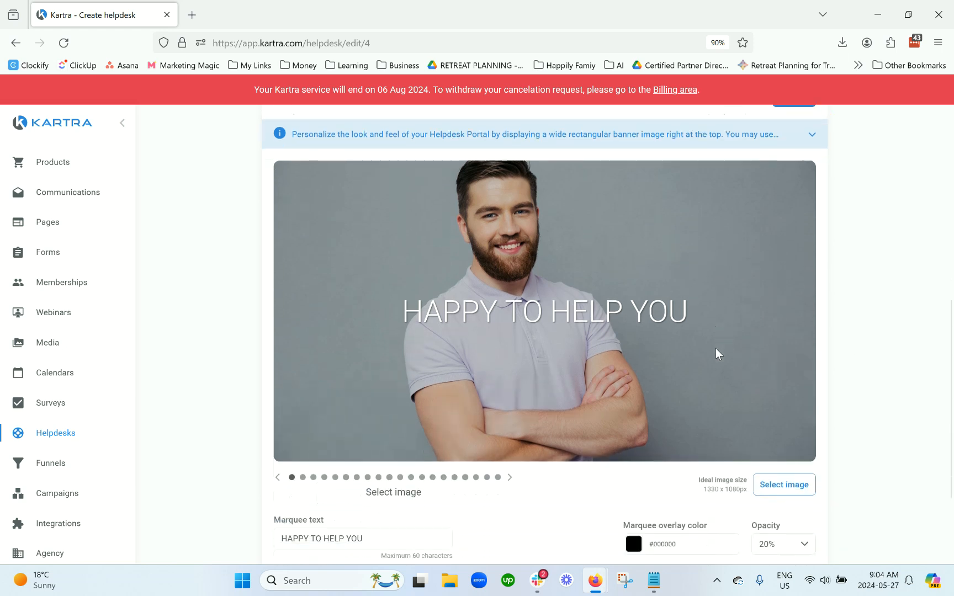
left_click(509, 410)
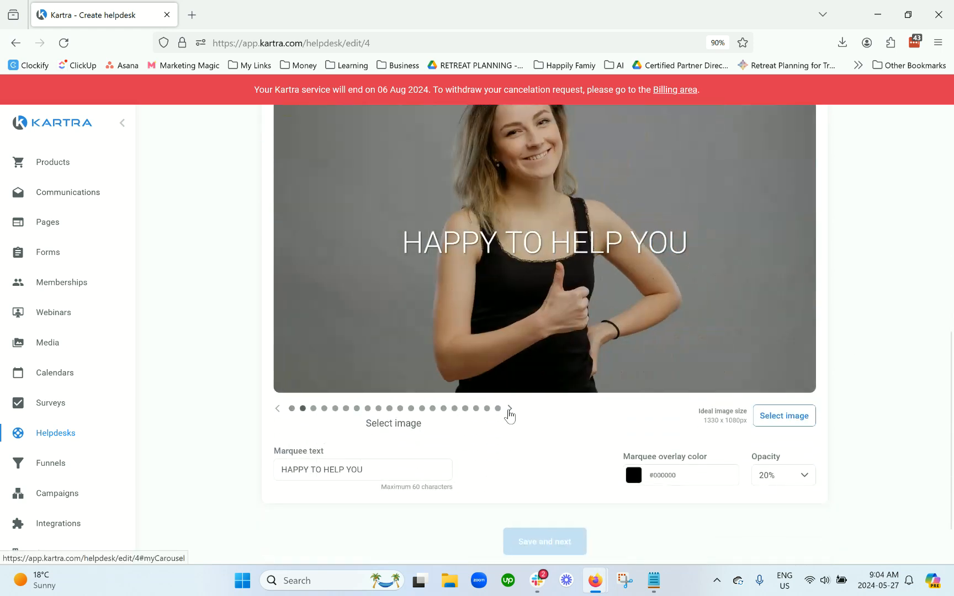
left_click(509, 410)
left_click(509, 410)
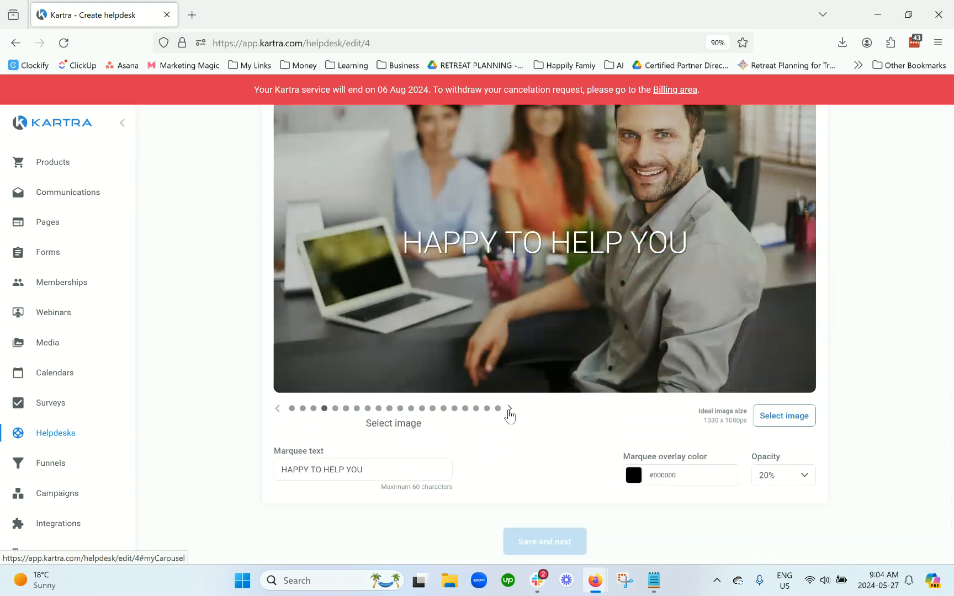
left_click(509, 409)
scroll(510, 414, "up", 1)
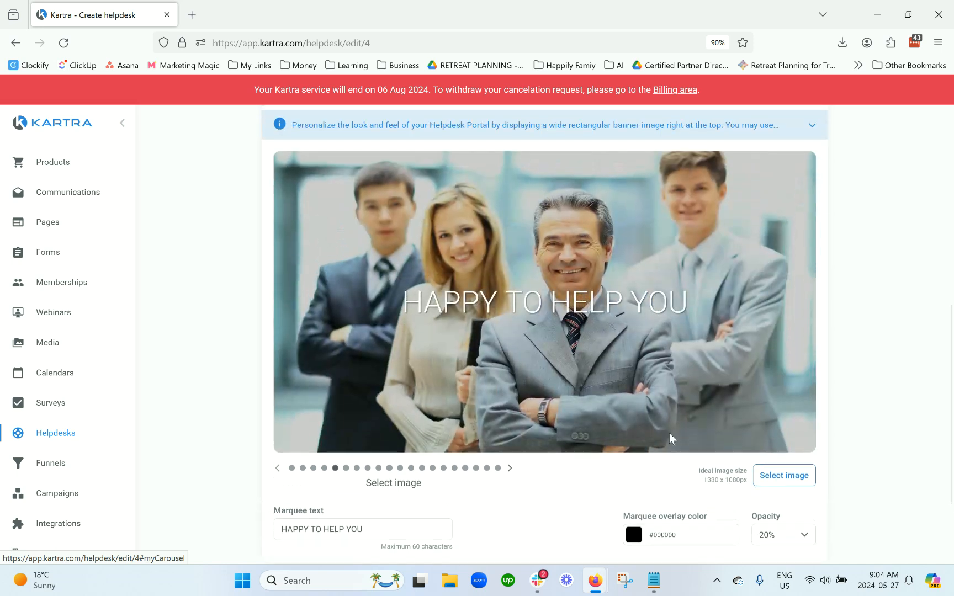
left_click(784, 476)
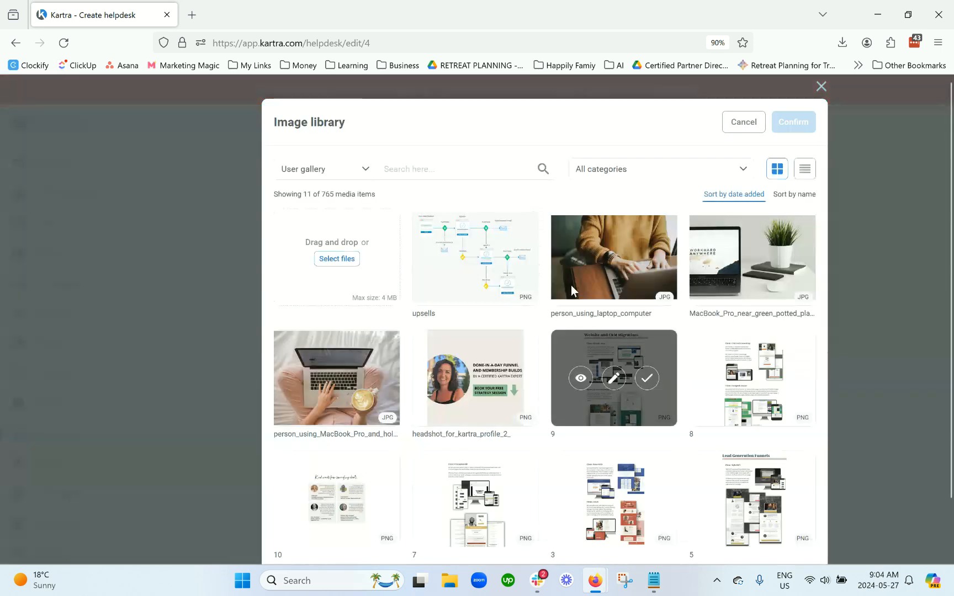
left_click(647, 258)
left_click(781, 126)
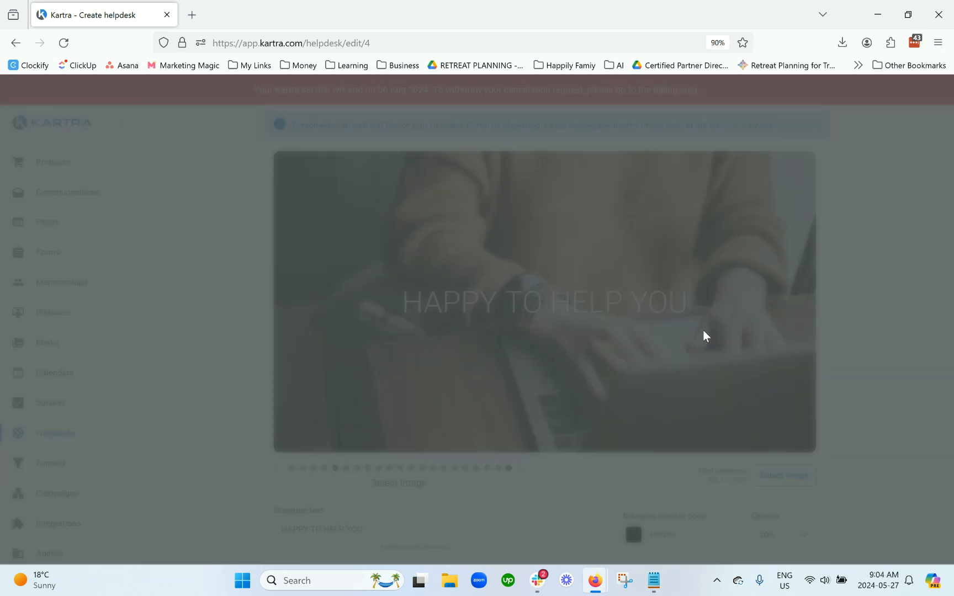
Step: Change the marquee text to 'HOW CAN WE HELP?'
scroll(706, 346, "down", 2)
left_click_drag(360, 412, 272, 418)
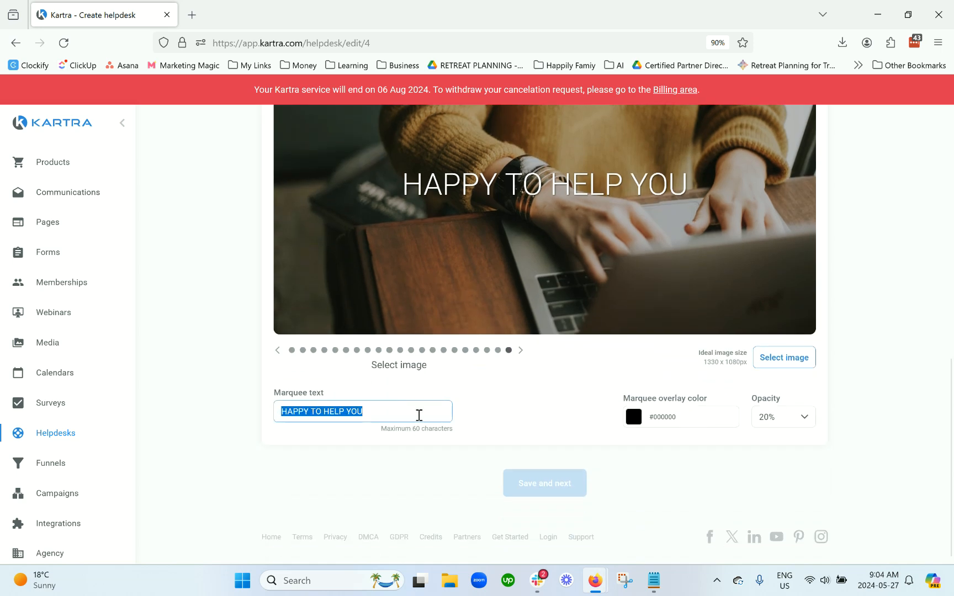
type("HOW CAN WE HELP?")
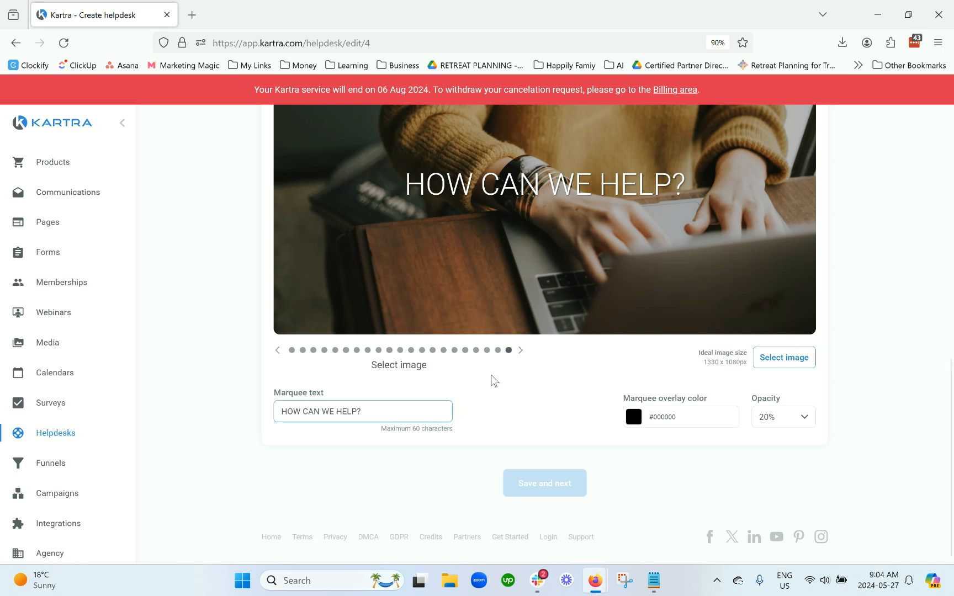
left_click(513, 383)
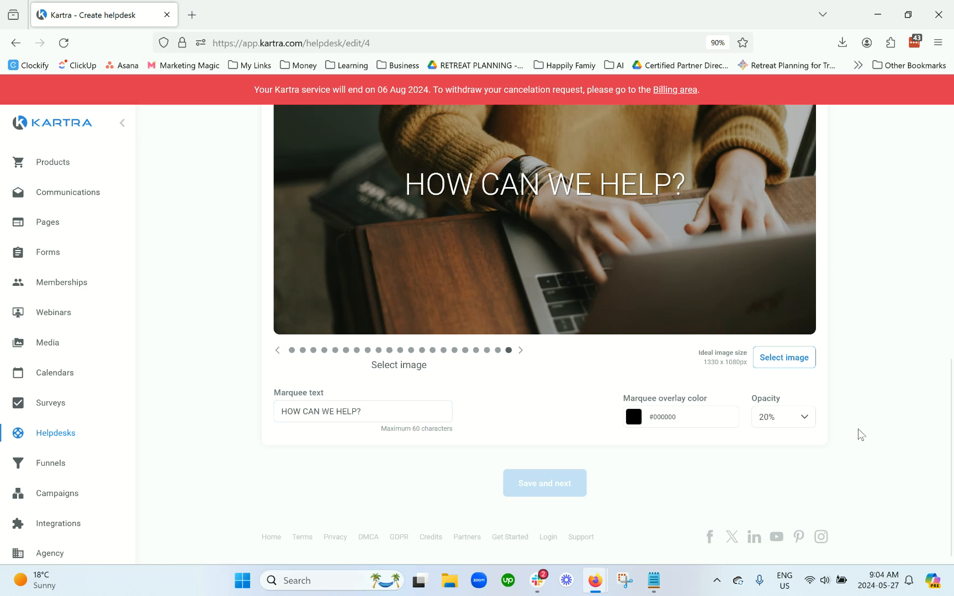
Step: Try red and sage overlay colours, then set the banner overlay to beige
left_click(692, 419)
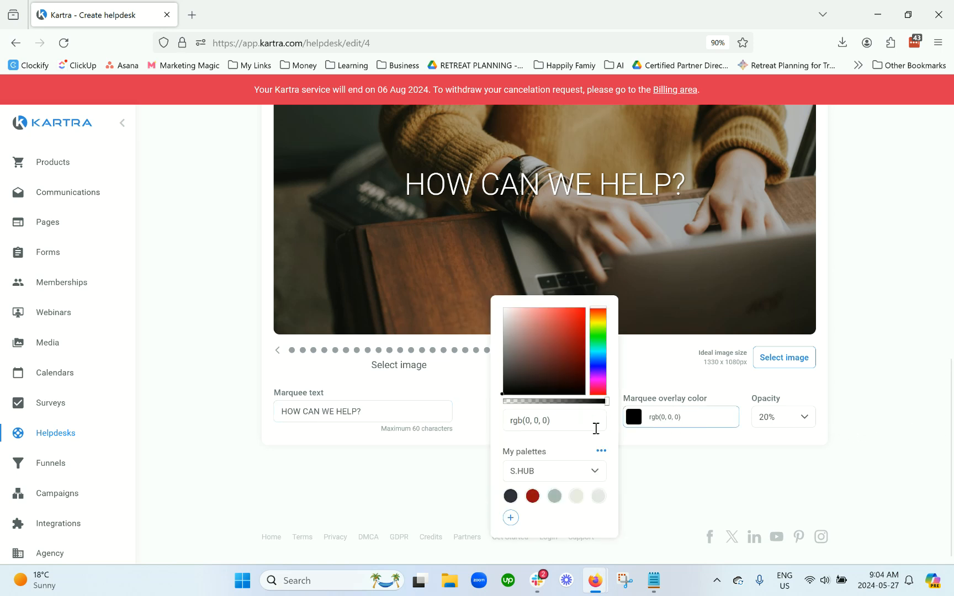
left_click(532, 496)
left_click(555, 497)
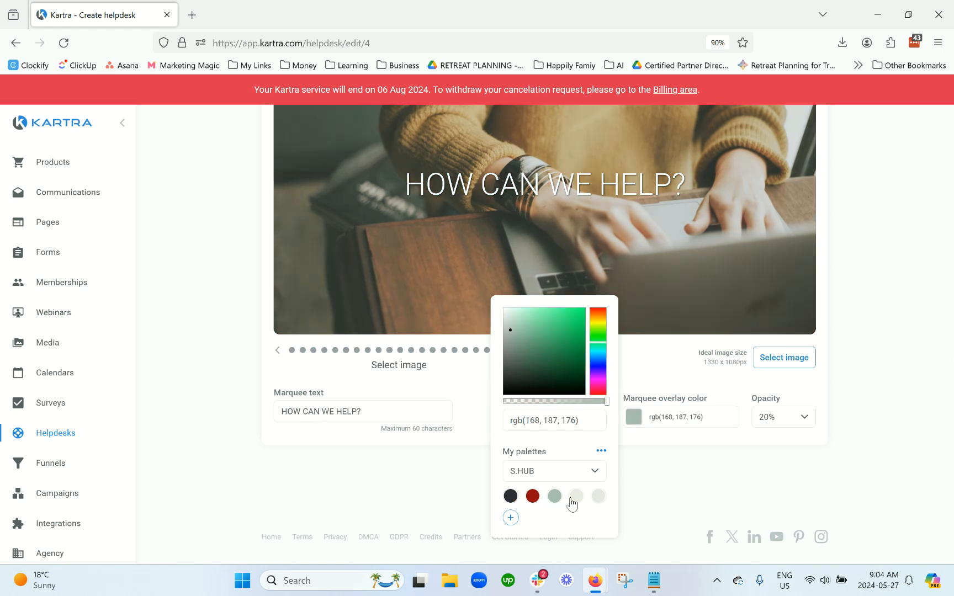
left_click(574, 497)
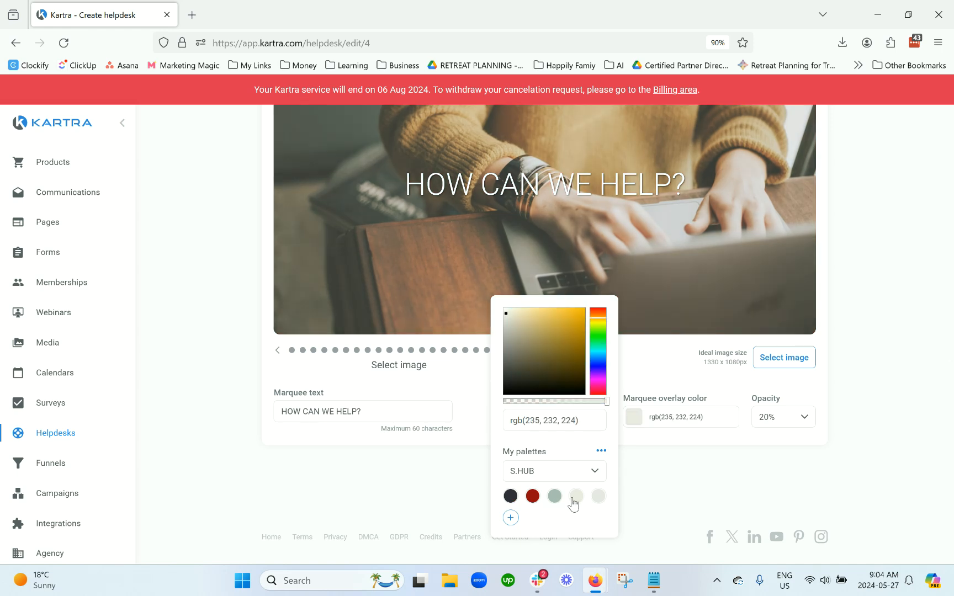
Step: Set the banner overlay opacity to 40% and save the custom marquee
left_click(777, 420)
left_click(784, 324)
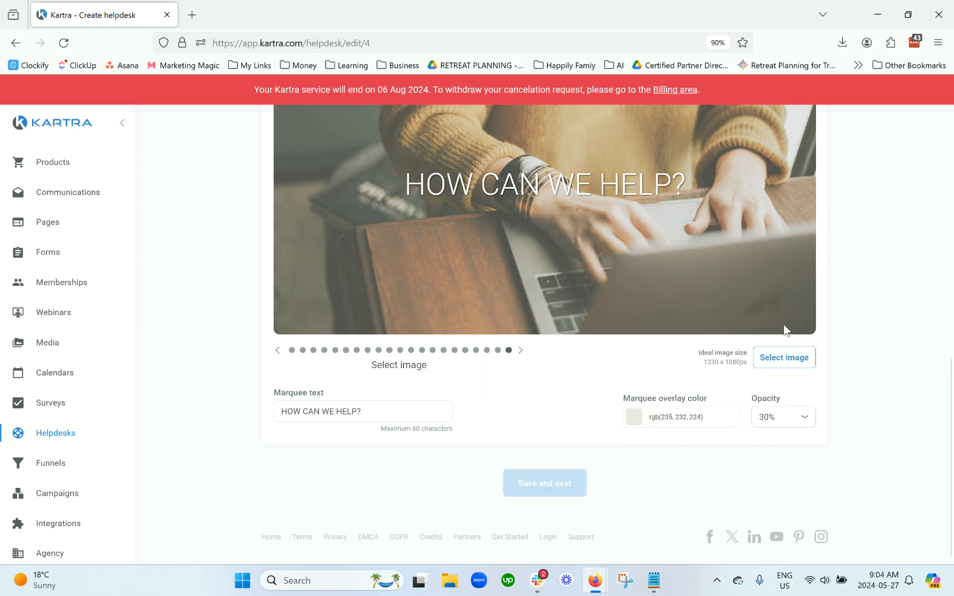
left_click(777, 424)
scroll(780, 376, "down", 2)
left_click(780, 392)
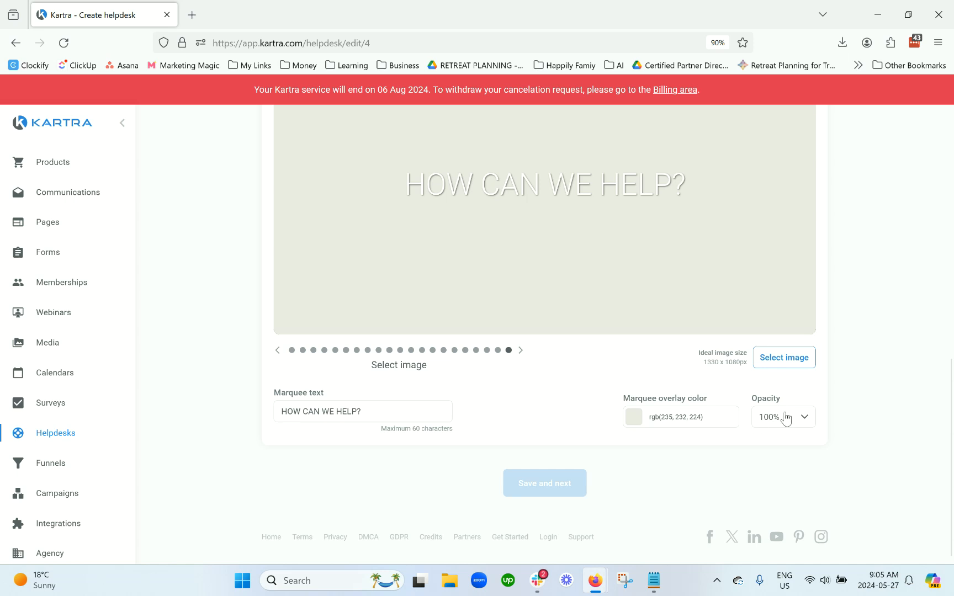
scroll(776, 422, "up", 3)
scroll(716, 476, "down", 3)
scroll(692, 281, "up", 2)
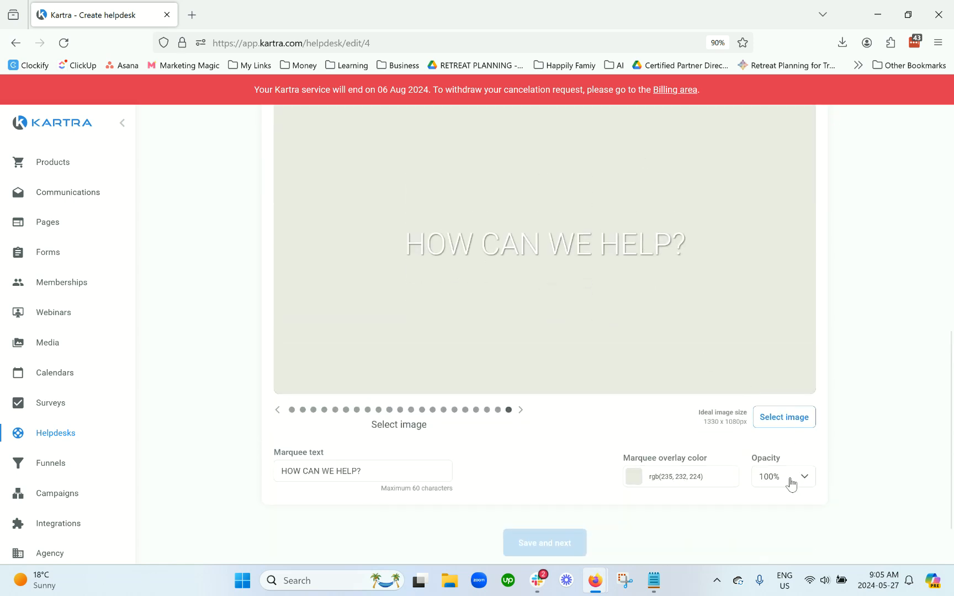
left_click(791, 484)
scroll(780, 351, "up", 2)
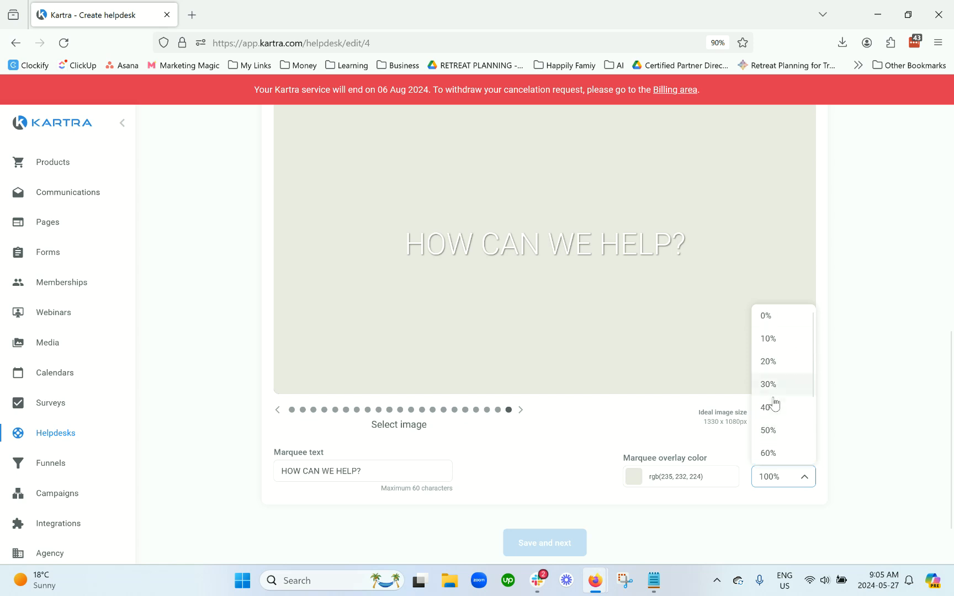
left_click(775, 405)
scroll(718, 386, "up", 5)
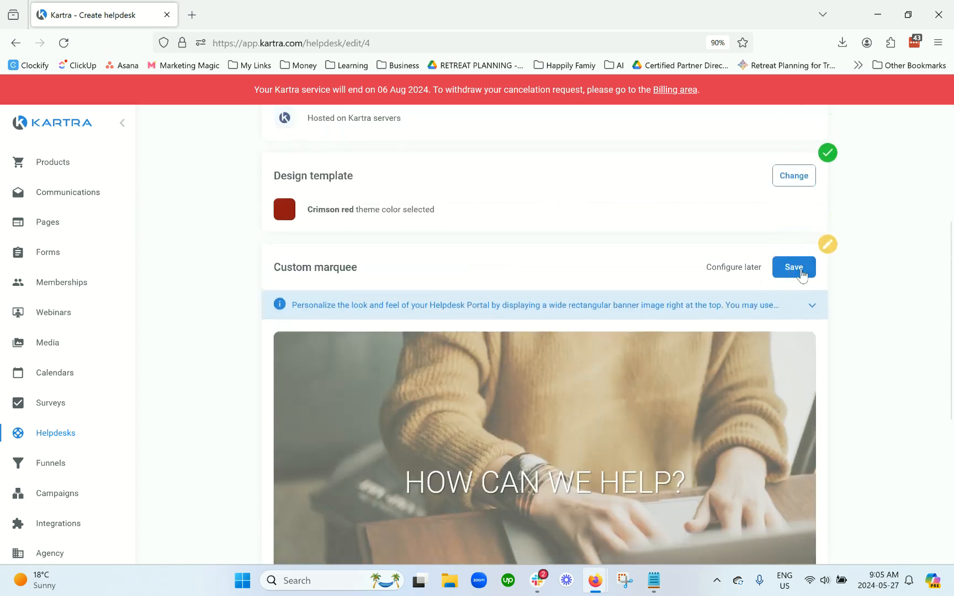
left_click(794, 290)
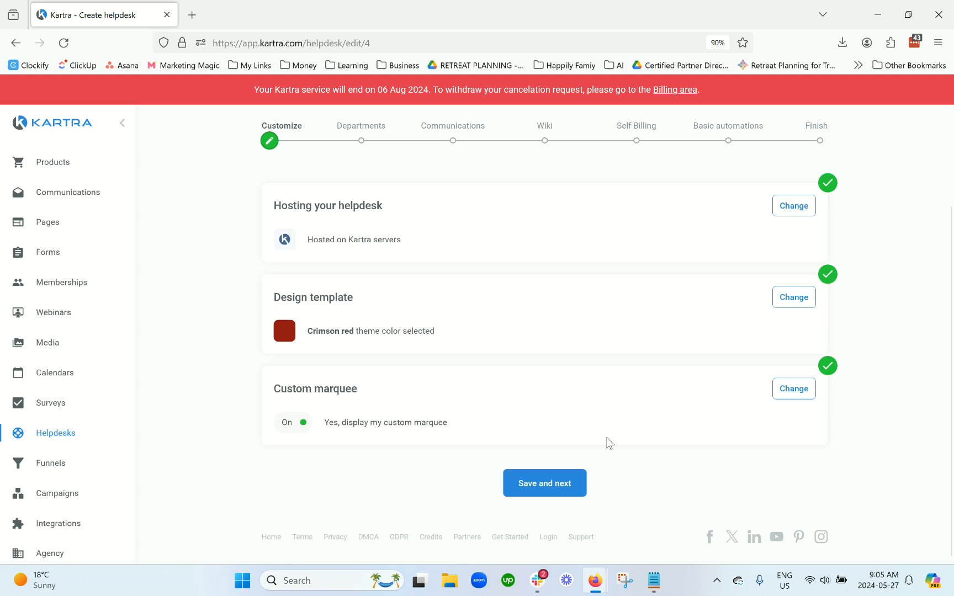
Step: On the Departments step, enter the department name 'Scale And Simplify'
left_click(548, 484)
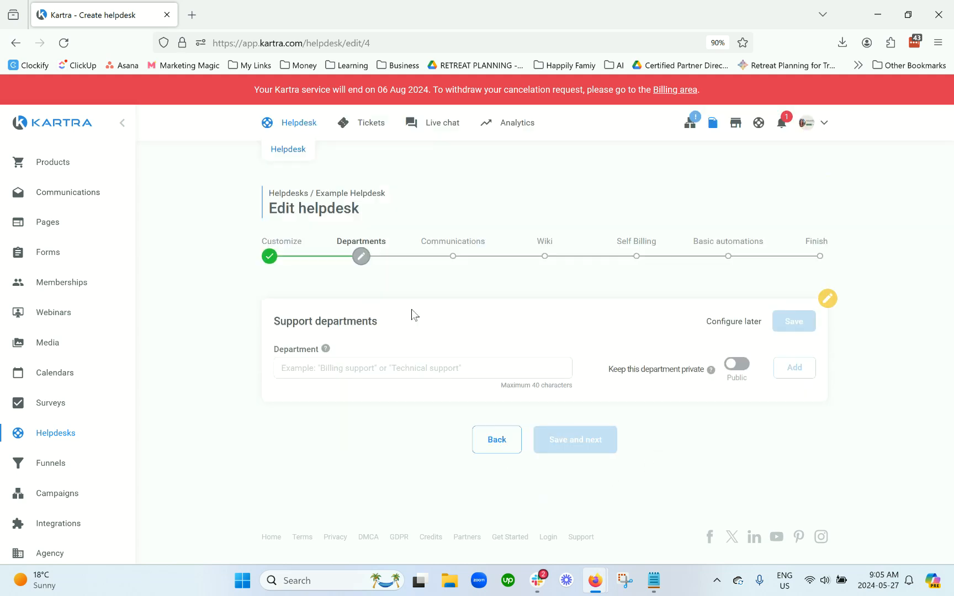
left_click(385, 371)
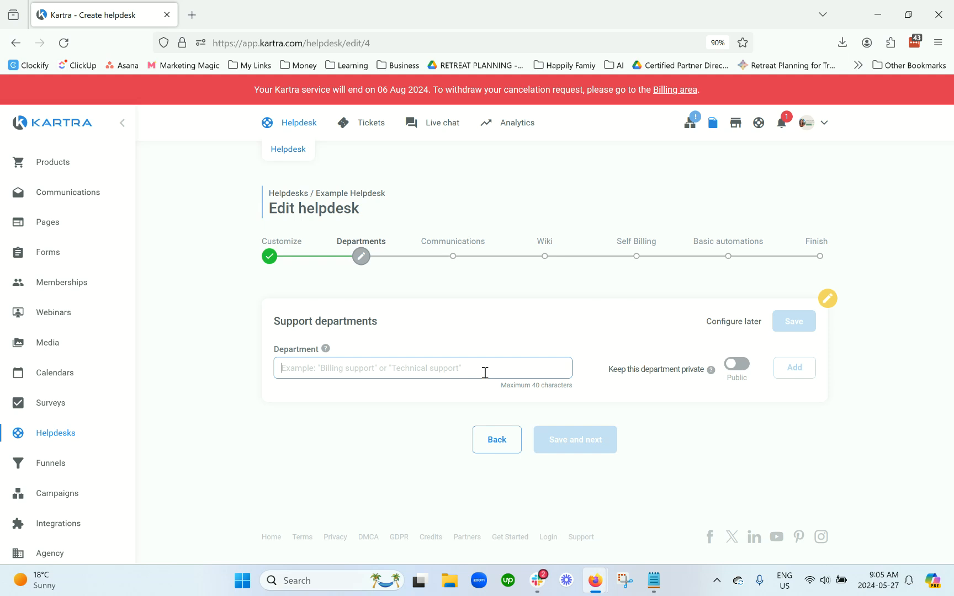
type("Scale And Simplify")
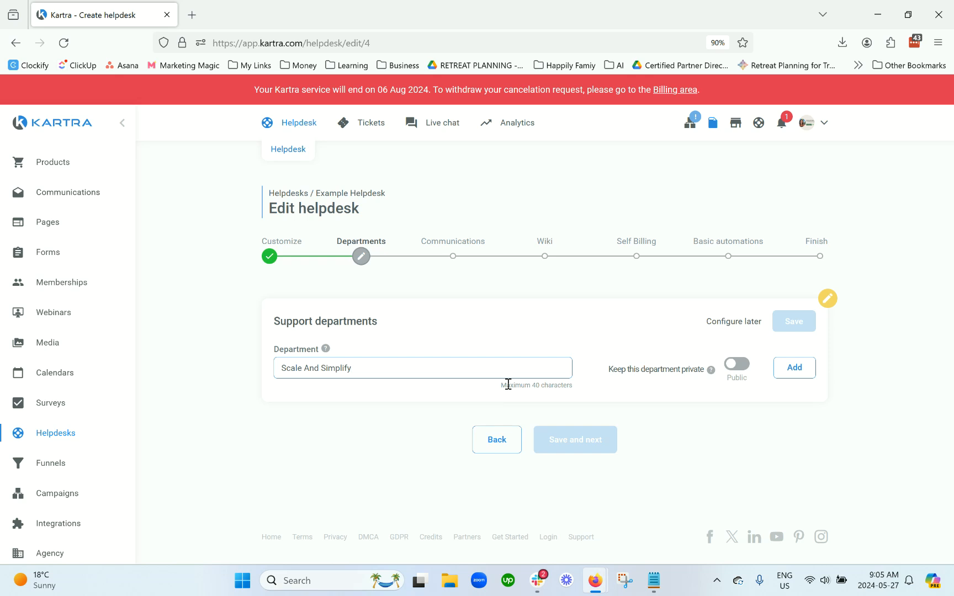
mouse_move(710, 370)
left_click(26, 239)
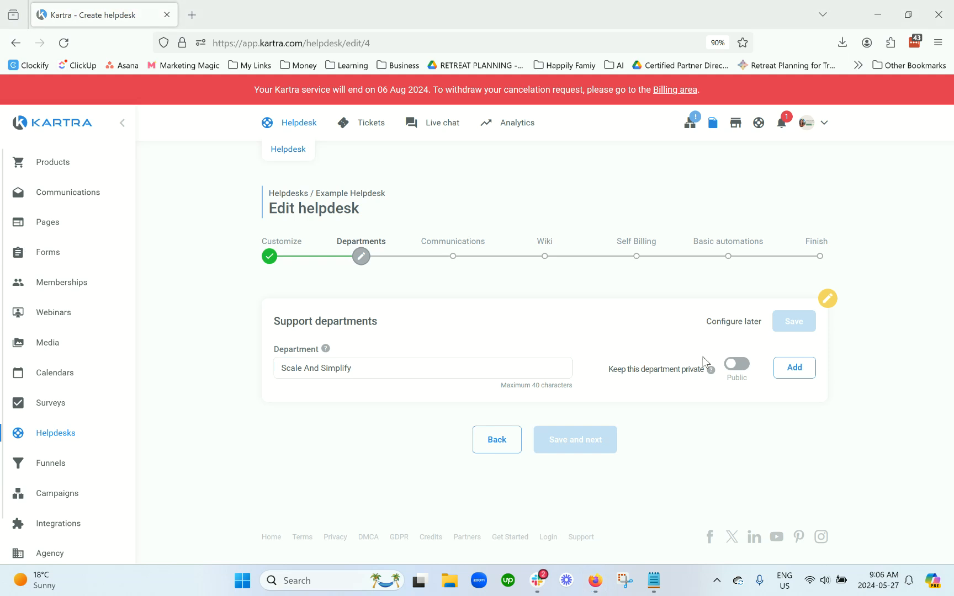
Step: Keep the department Public, add it, and save the support departments
left_click(738, 366)
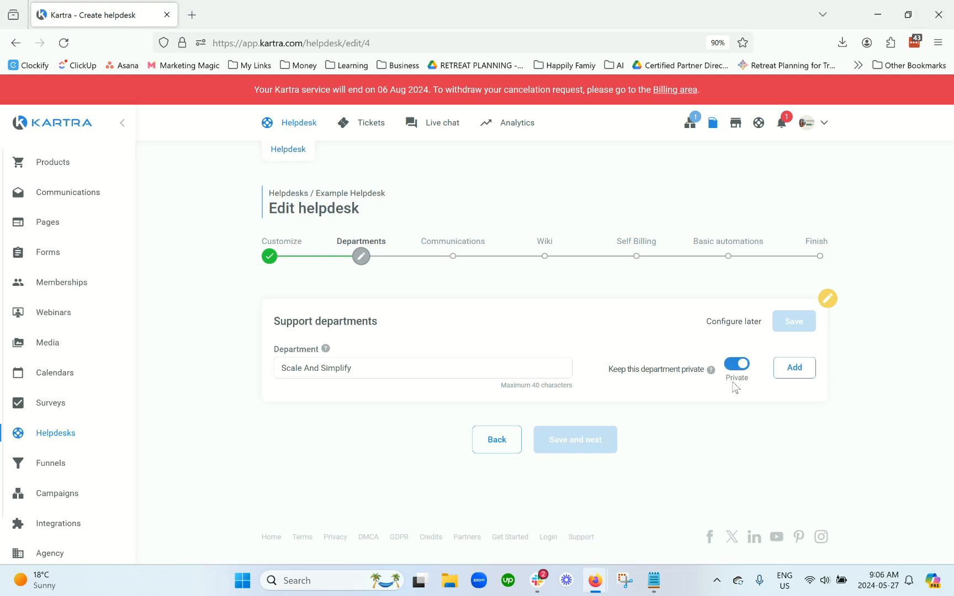
left_click(743, 368)
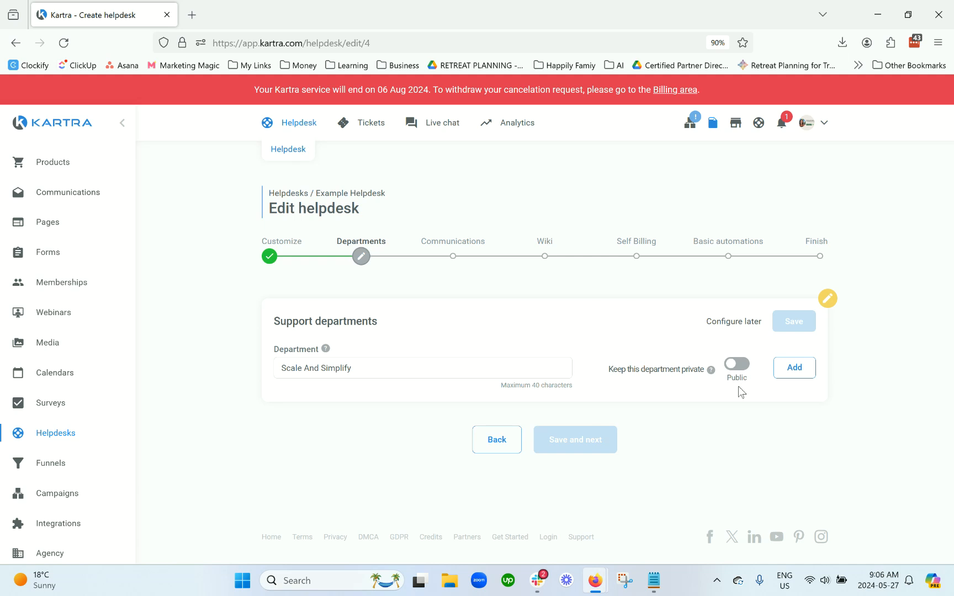
left_click(732, 369)
left_click(734, 365)
mouse_move(375, 122)
mouse_move(712, 371)
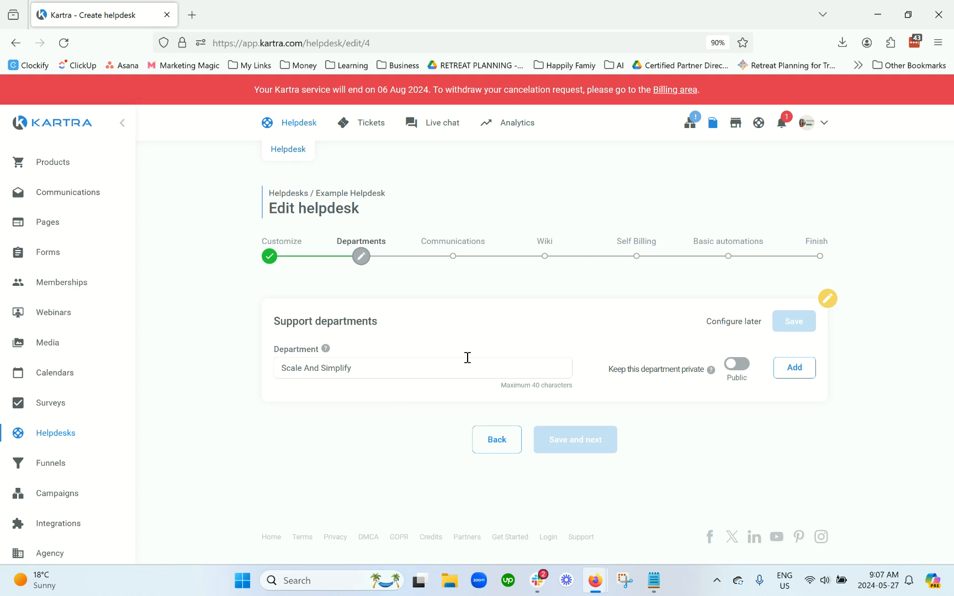
left_click(791, 375)
left_click(796, 326)
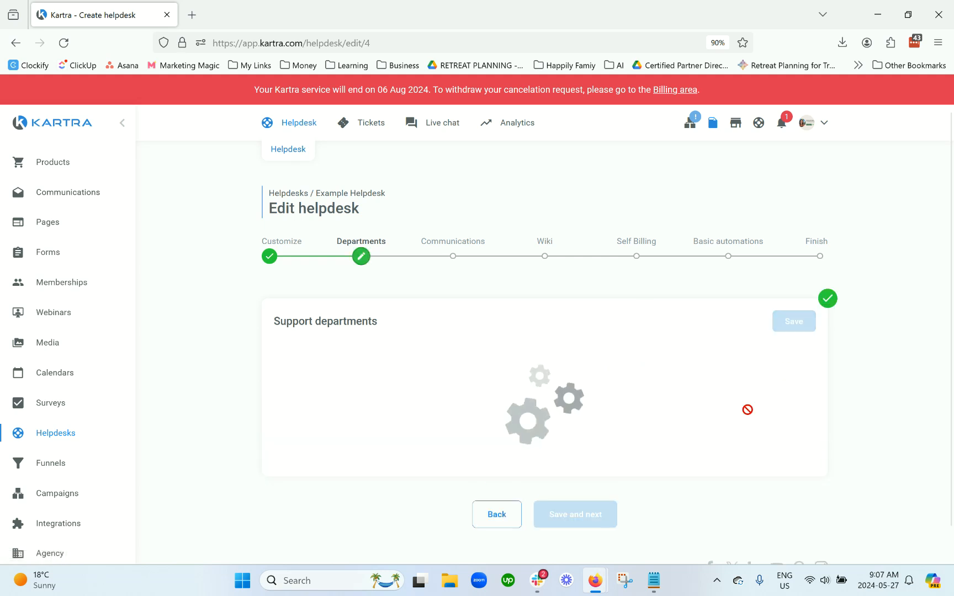
Step: Select the Support ticket channel after reviewing the phone, live chat and Skype options
scroll(635, 370, "down", 2)
left_click_drag(370, 297, 255, 305)
left_click(486, 293)
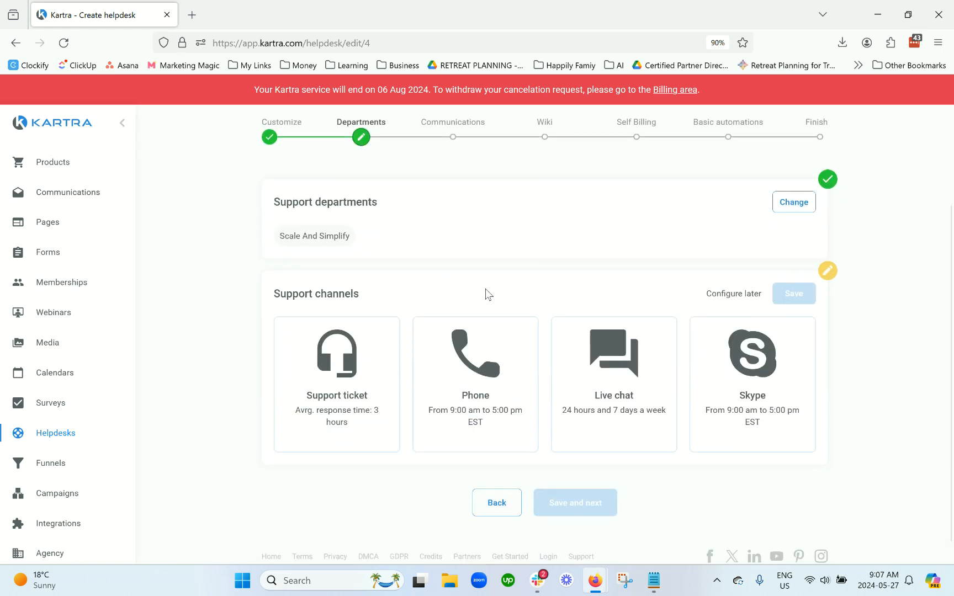
left_click(350, 361)
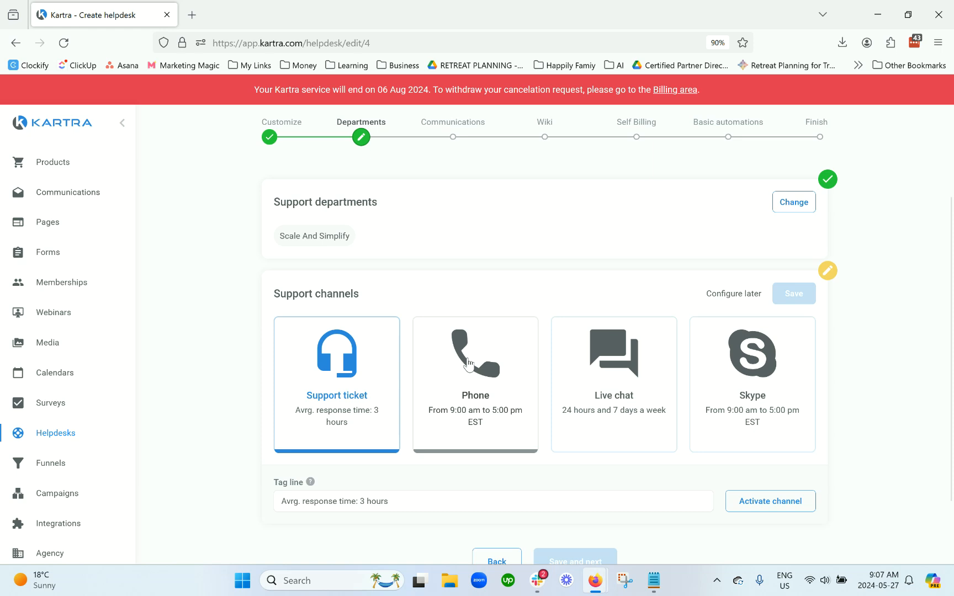
scroll(652, 495, "down", 1)
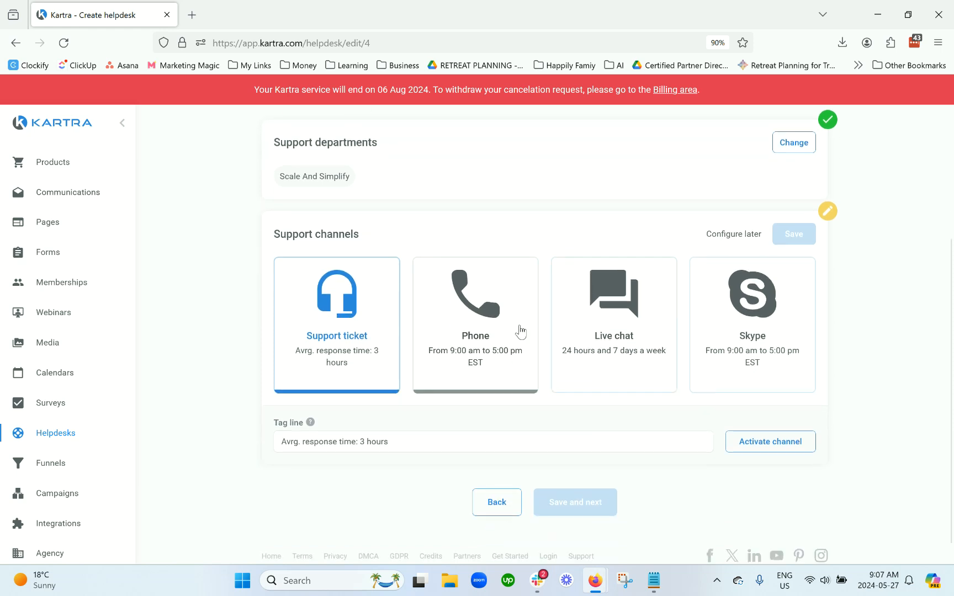
left_click(499, 325)
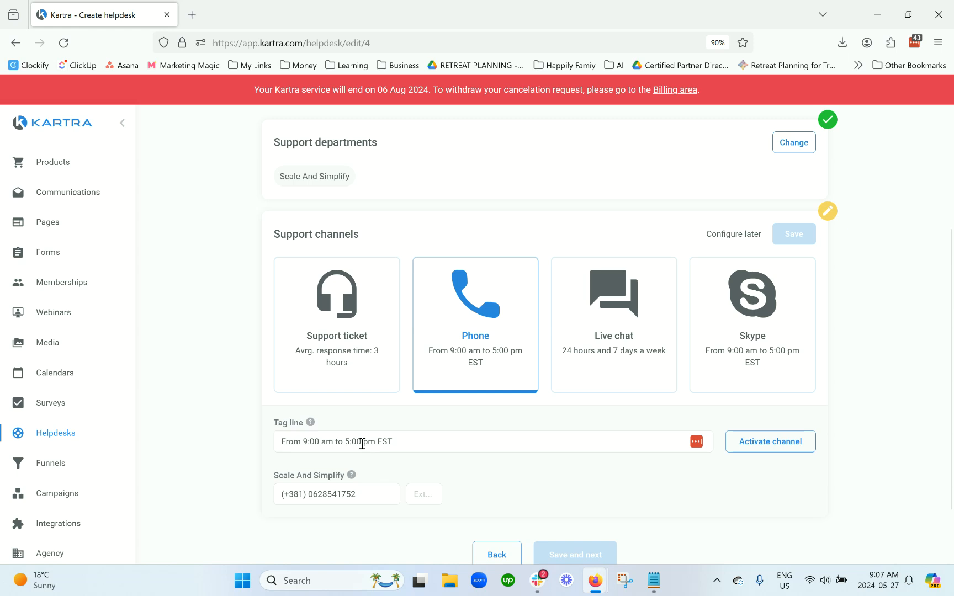
left_click(615, 385)
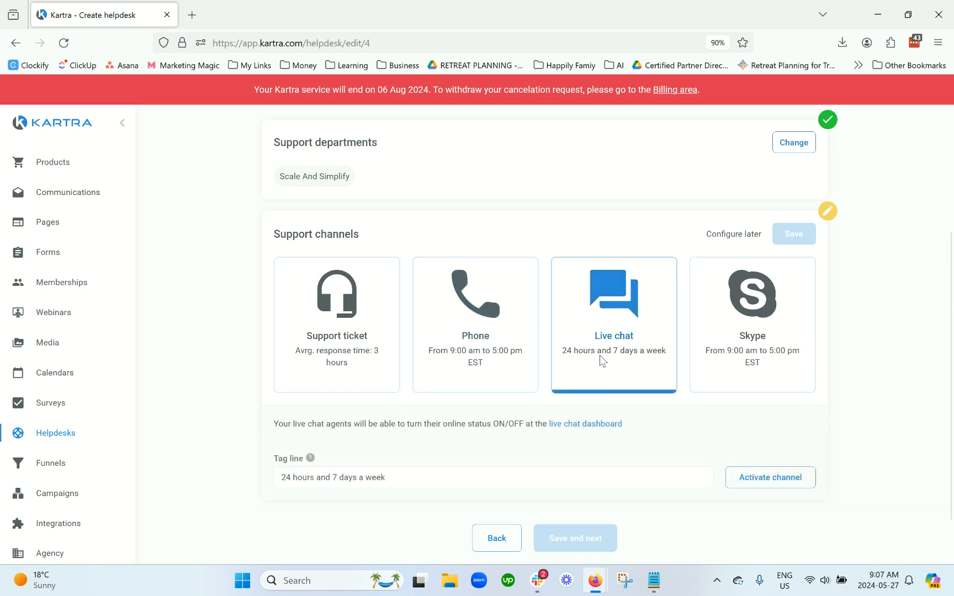
left_click(741, 369)
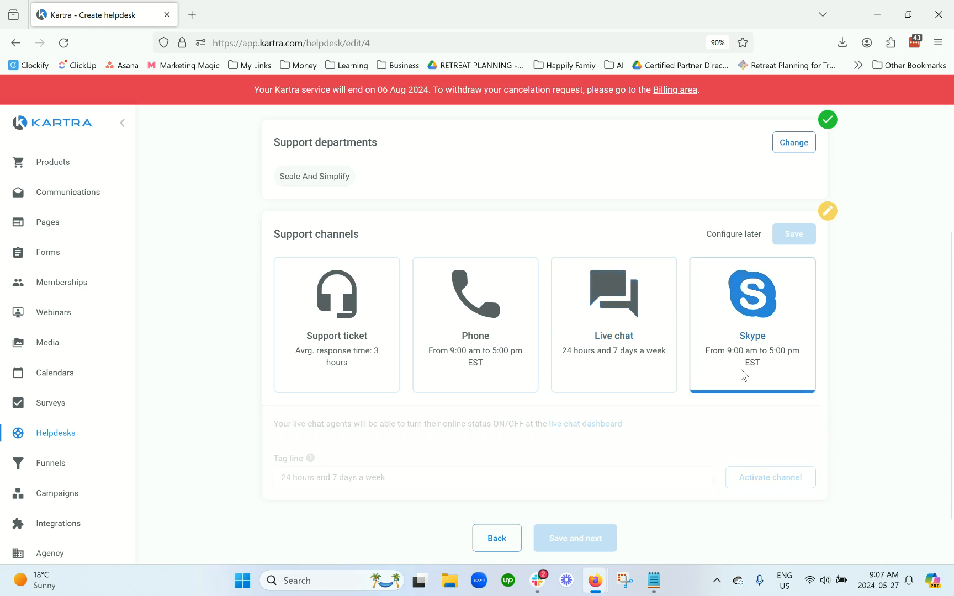
left_click(343, 356)
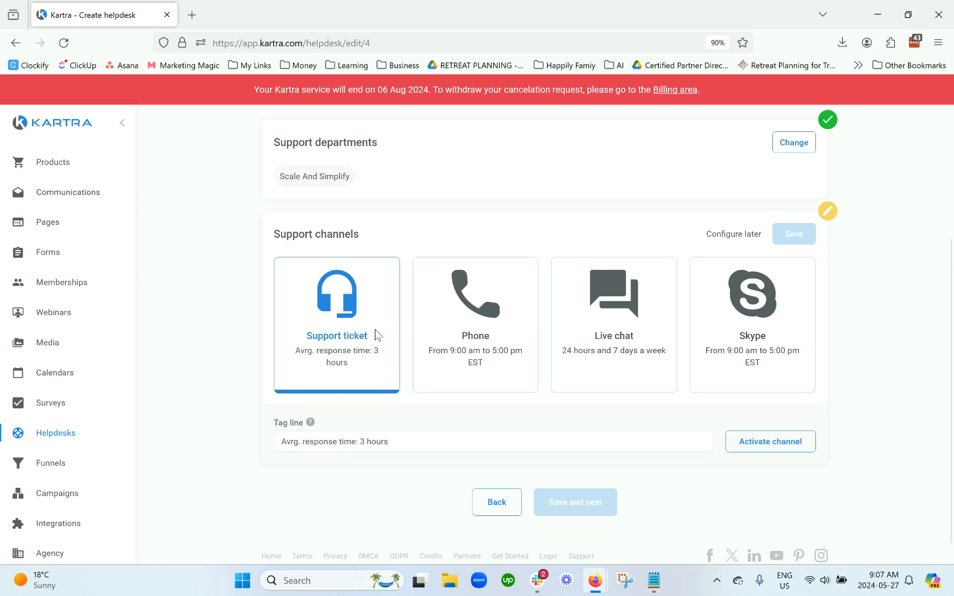
Step: Set the tag line to 'Avrg. response time: 24 hrs week days', activate the channel, and save
triple_click(413, 442)
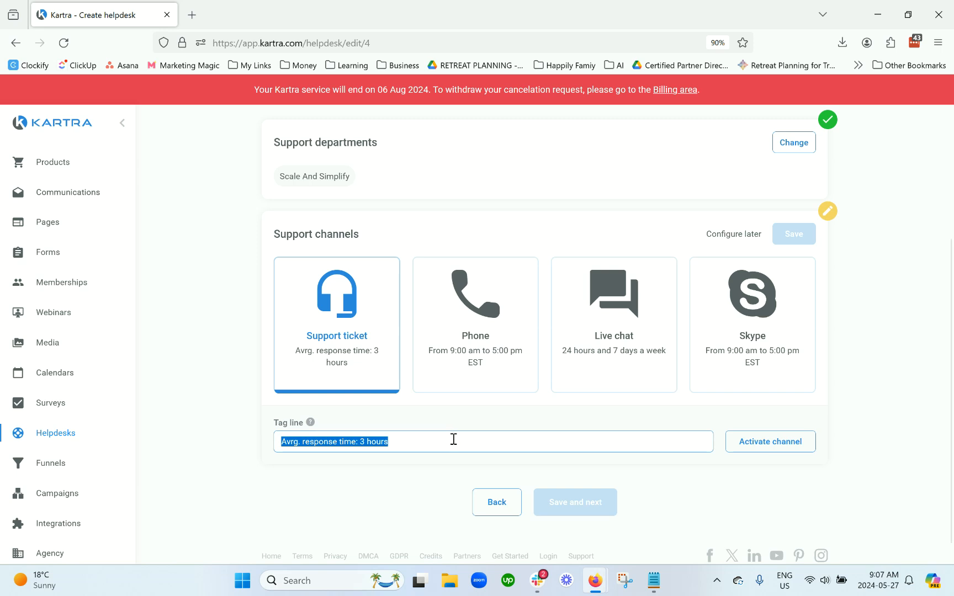
left_click(453, 439)
left_click_drag(353, 443, 406, 445)
type("e: 24 hrs week days")
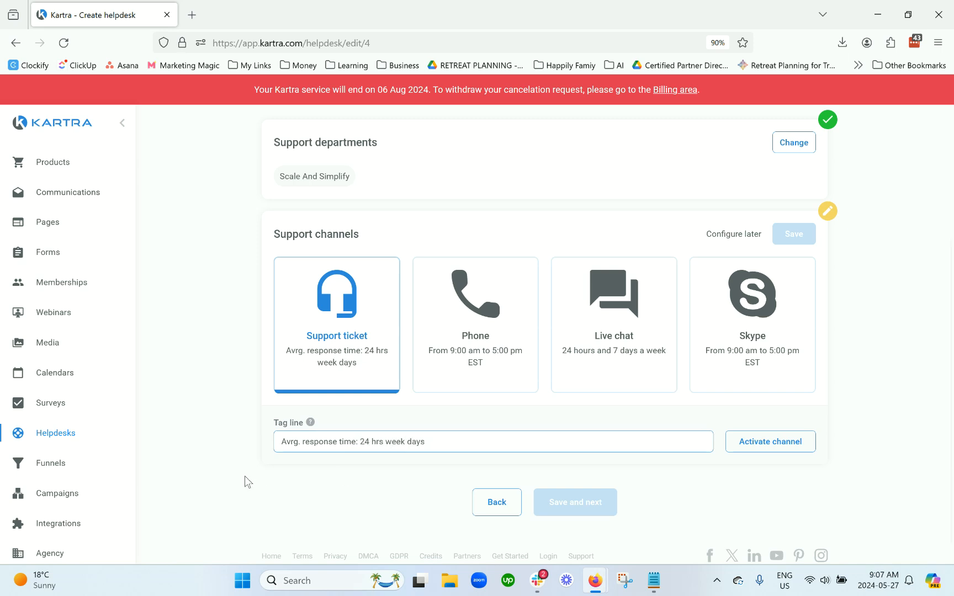
triple_click(443, 441)
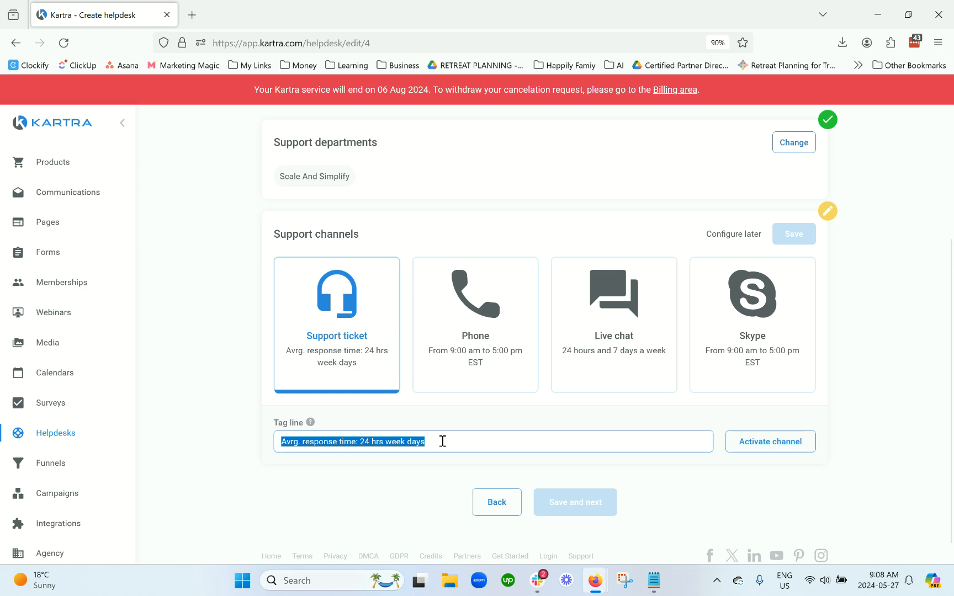
left_click(754, 443)
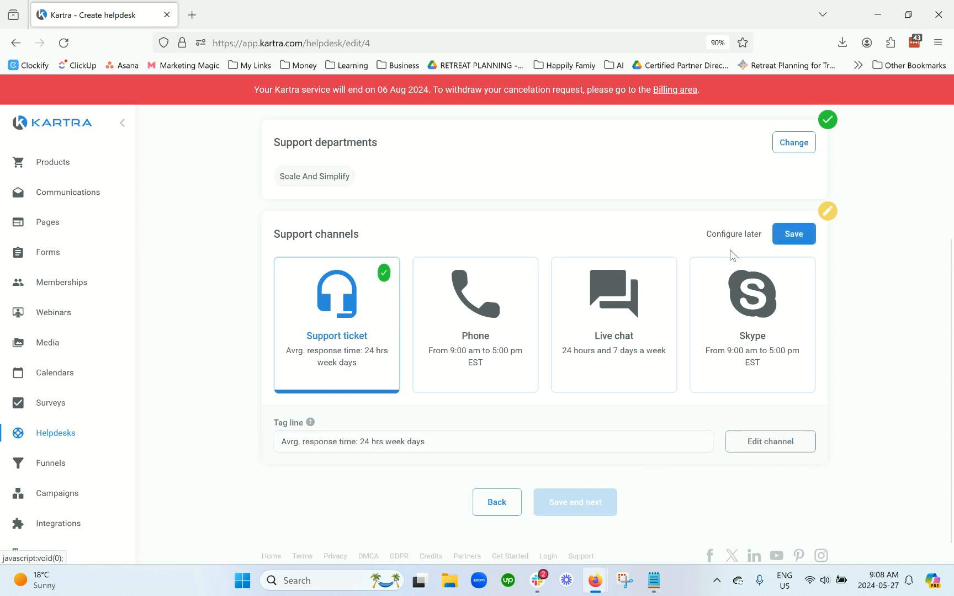
left_click(793, 234)
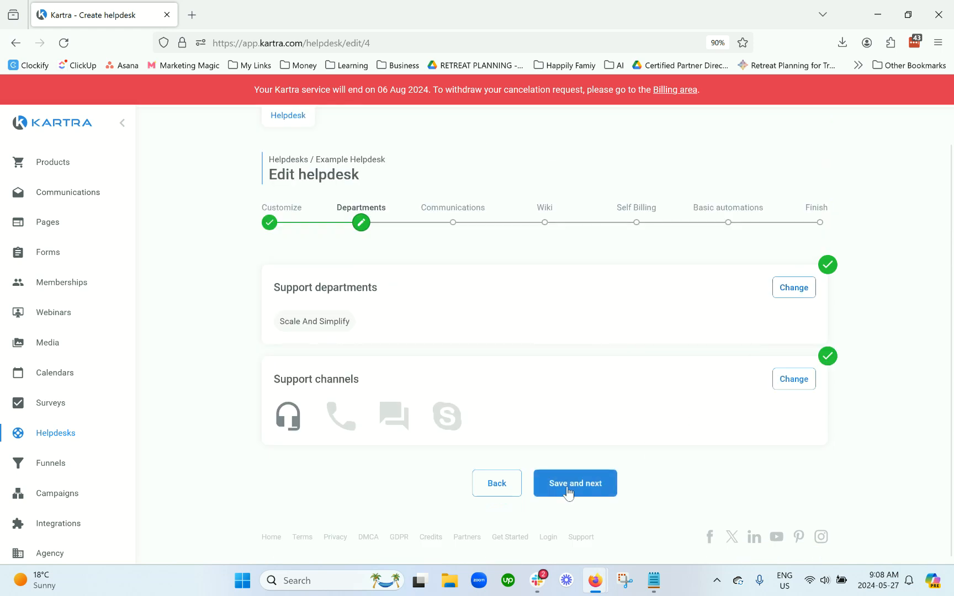
left_click(563, 491)
Step: Switch to seamless email communication and enter the desired support email address
scroll(449, 408, "down", 2)
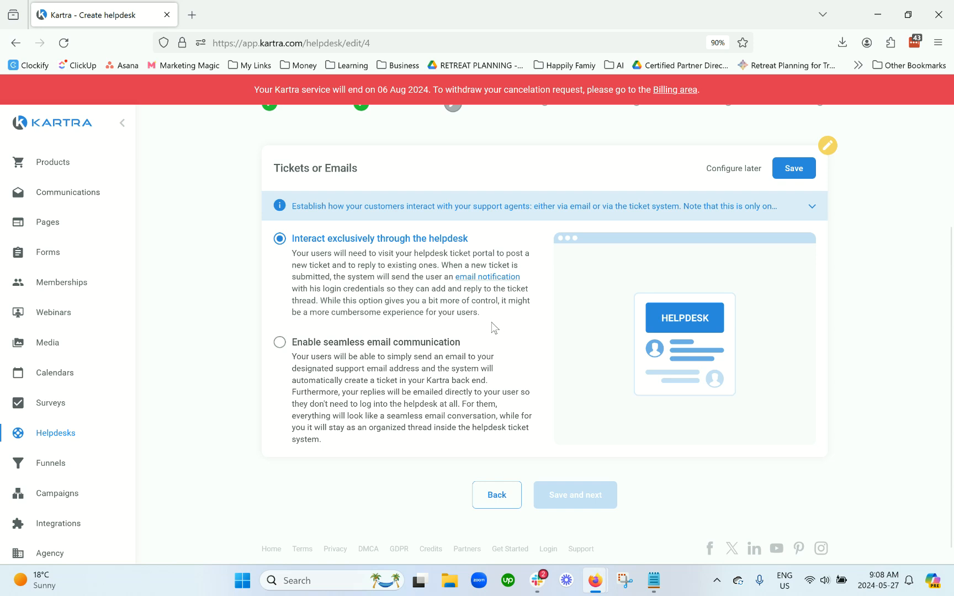
left_click(333, 347)
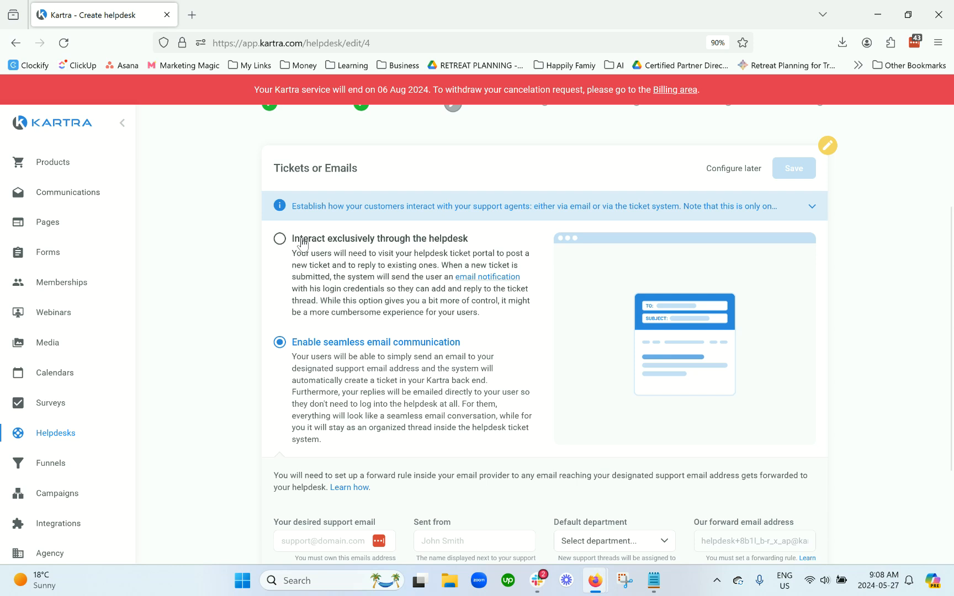
scroll(326, 282, "down", 2)
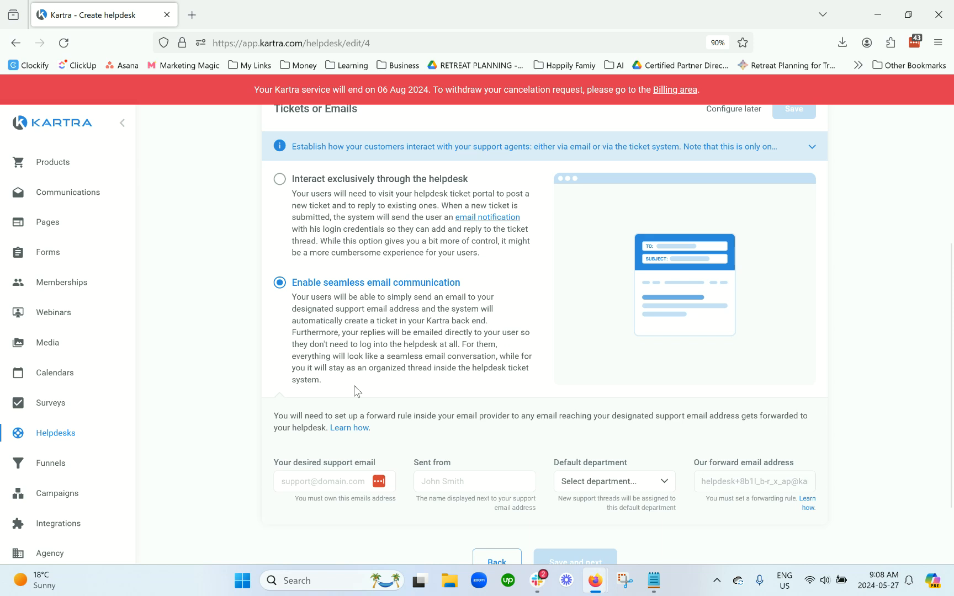
scroll(354, 385, "down", 2)
left_click(327, 409)
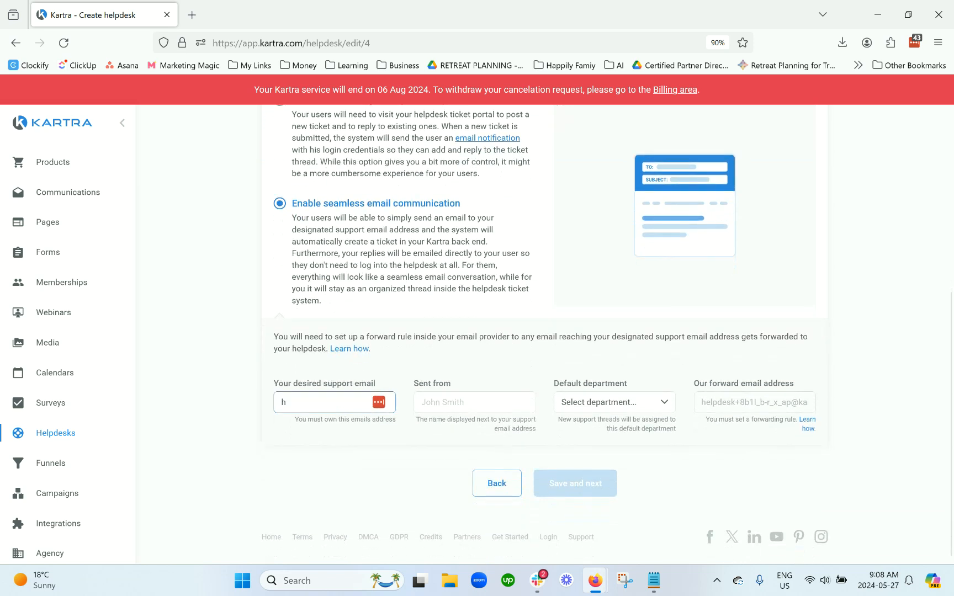
key("Tab")
Step: Set the sender name to 'Team from Scale and Simplify'
type("Ari")
key("BackSpace")
key("BackSpace")
type("Team from S")
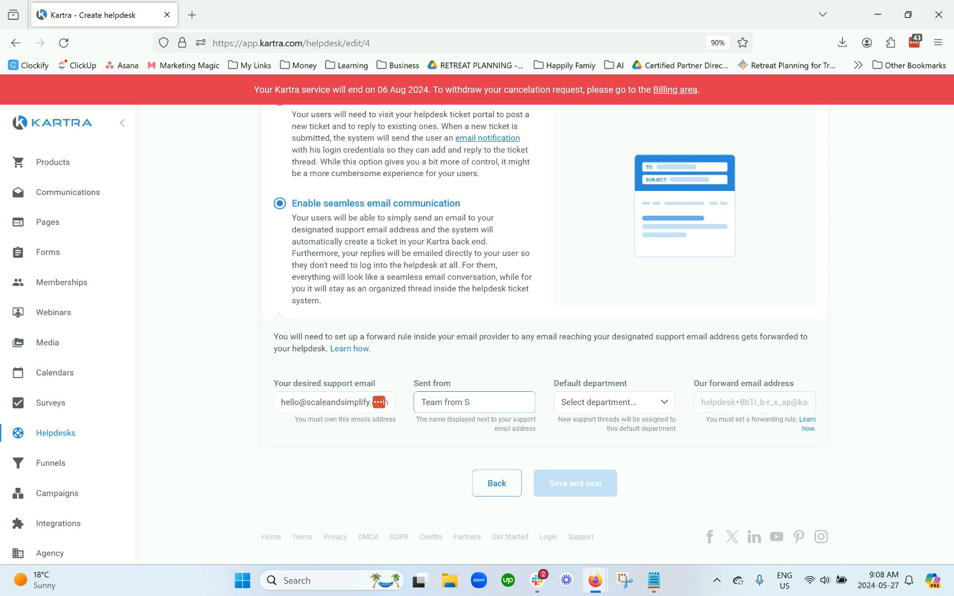
type("ac")
type("le and SImplify")
key("BackSpace")
key("BackSpace")
key("BackSpace")
key("BackSpace")
key("BackSpace")
key("BackSpace")
type("mplify")
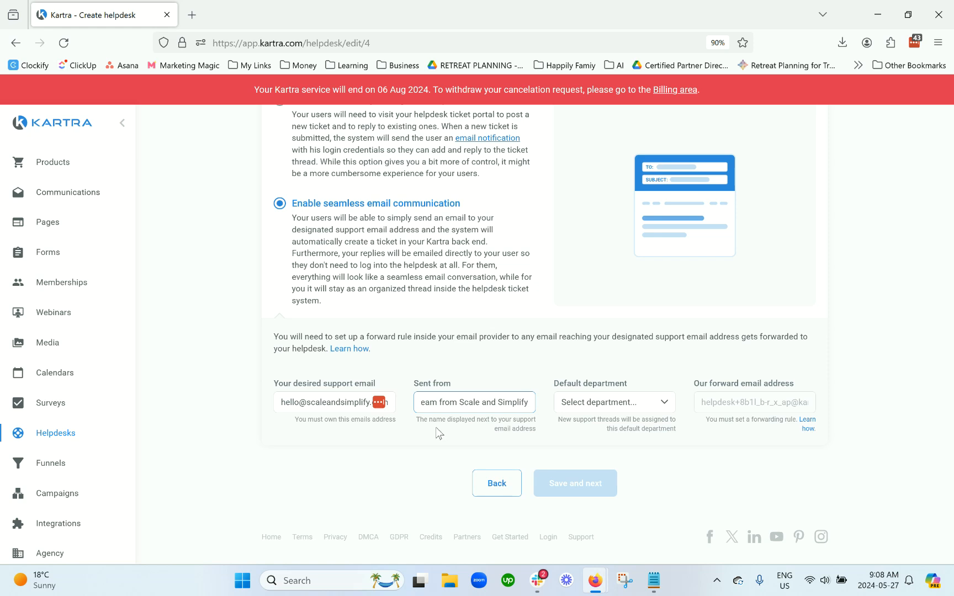
Step: Make Scale And Simplify the default department and save the email setting
left_click(586, 411)
left_click(603, 450)
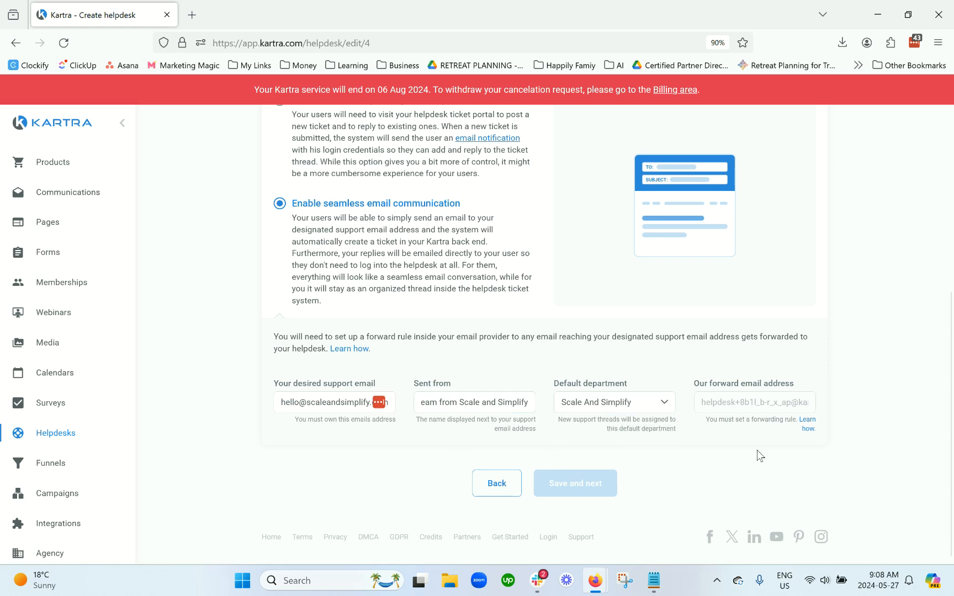
scroll(744, 460, "up", 3)
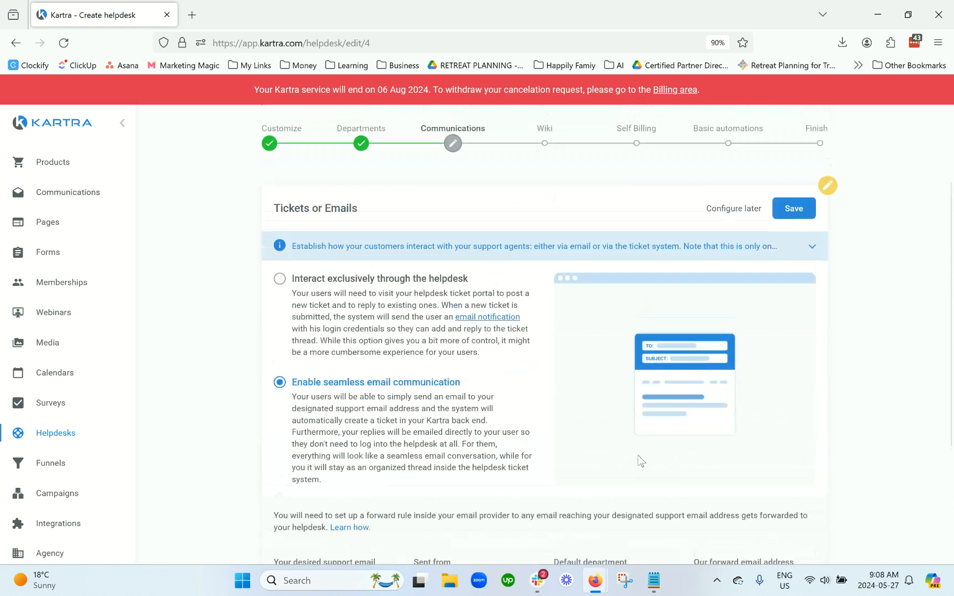
scroll(640, 461, "up", 2)
left_click(793, 320)
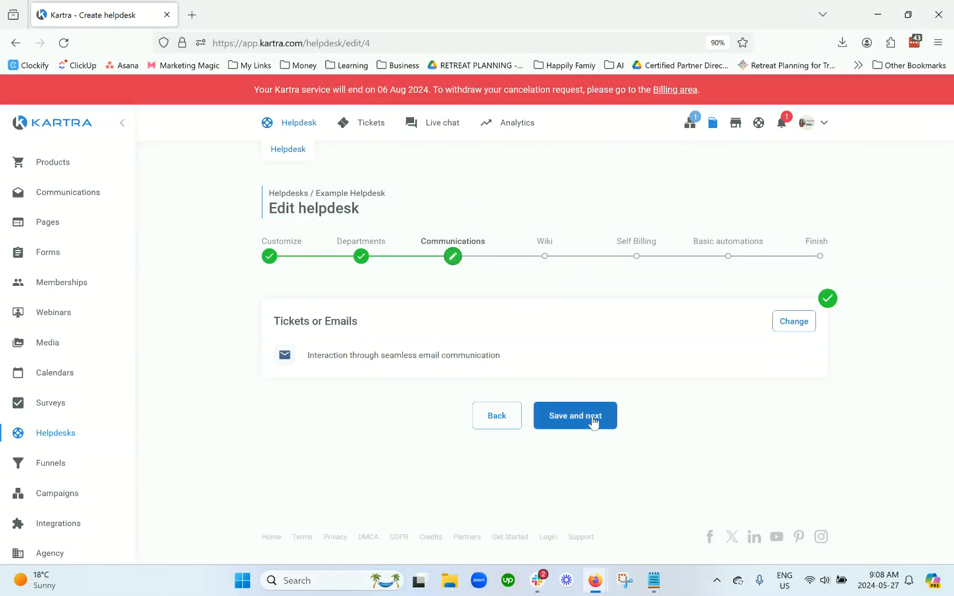
left_click(594, 420)
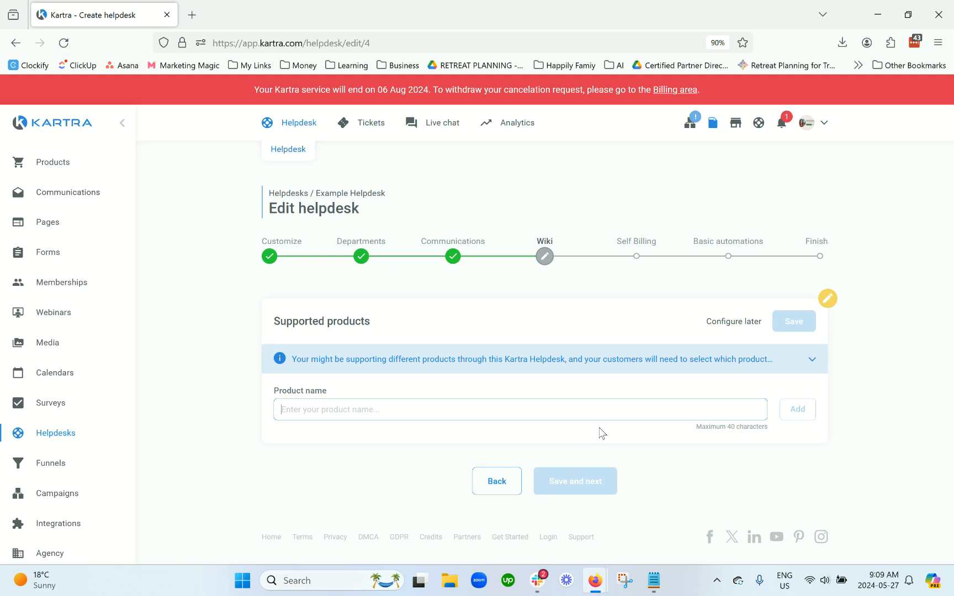
Step: Add Templates and Other as supported products and save the list
type("Templates")
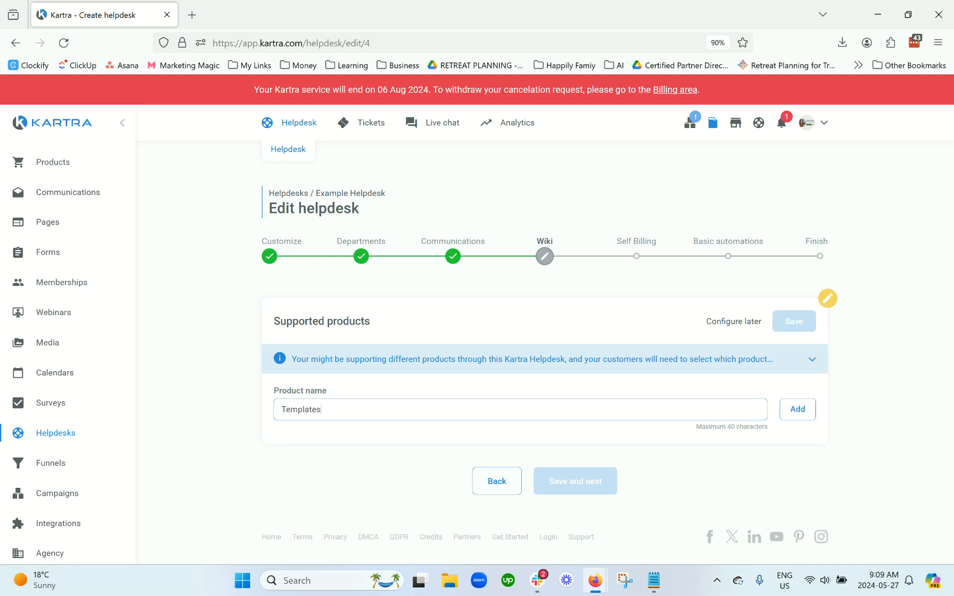
left_click(790, 411)
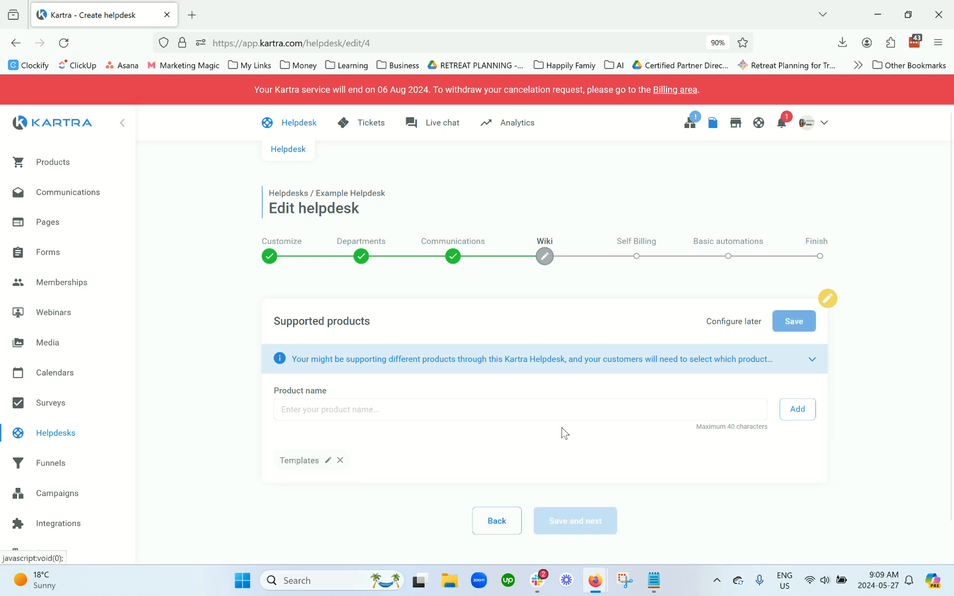
left_click(464, 414)
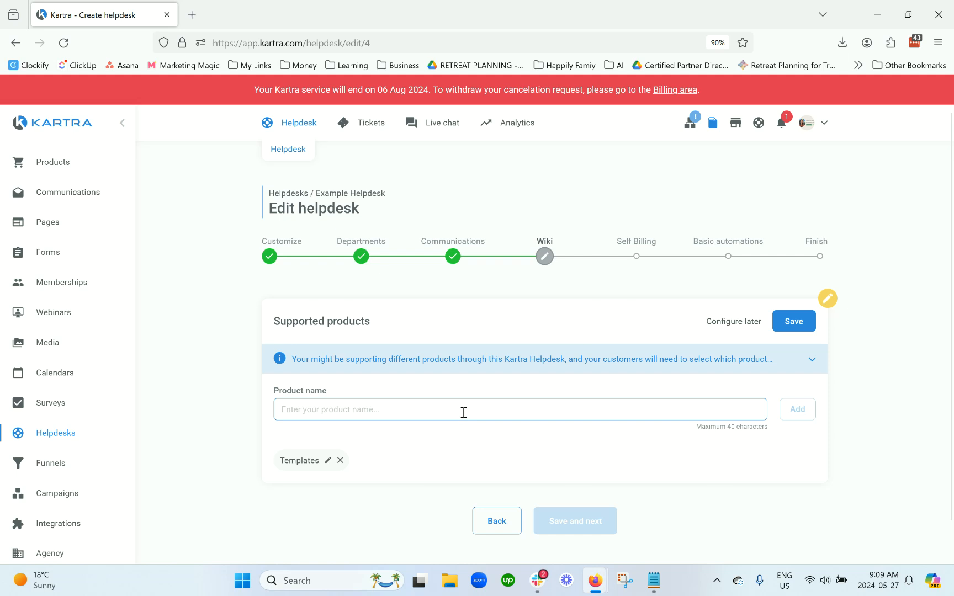
type("Other")
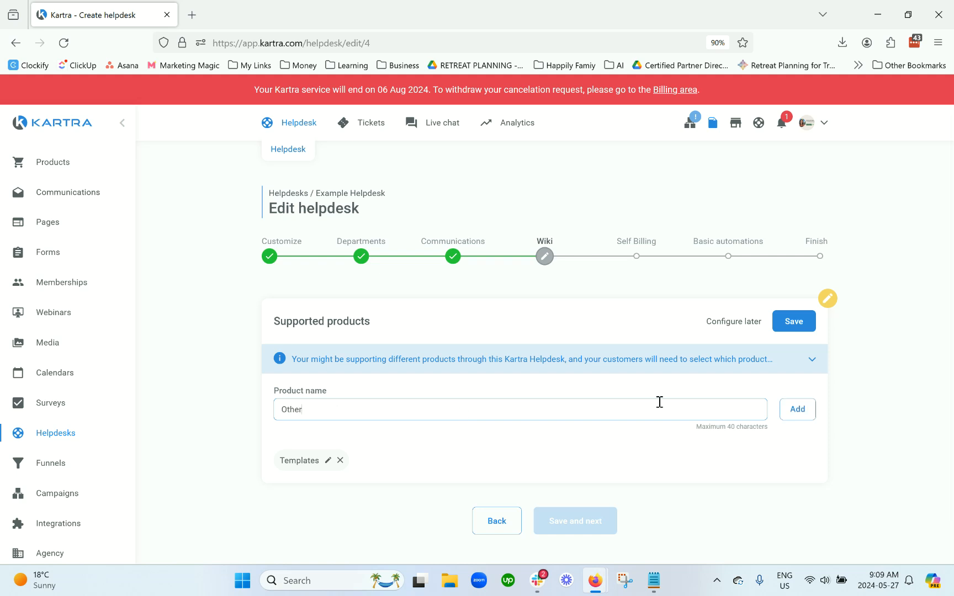
left_click(798, 414)
left_click(795, 322)
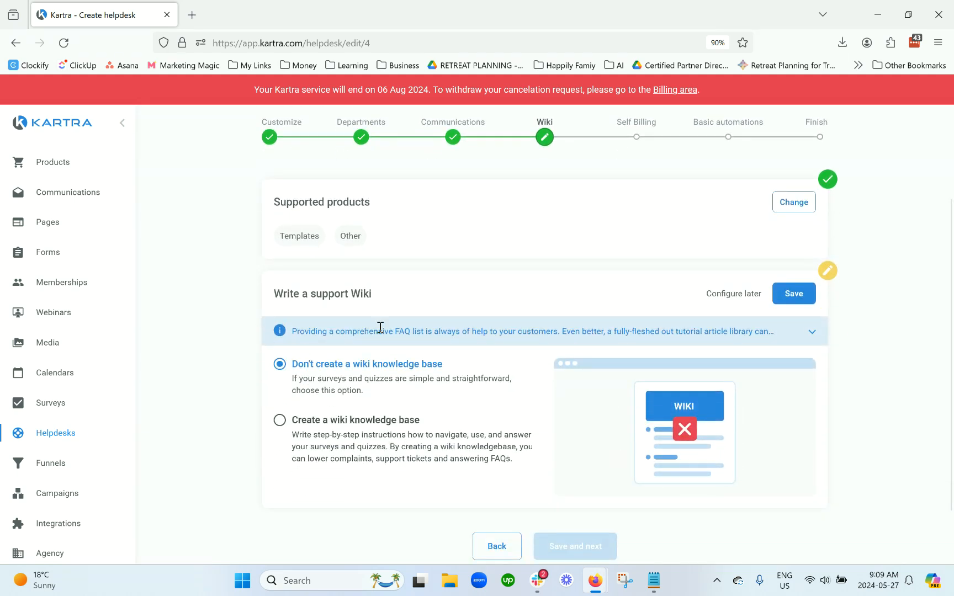
Step: Choose not to create a wiki knowledge base and save the wiki as off
scroll(461, 424, "down", 2)
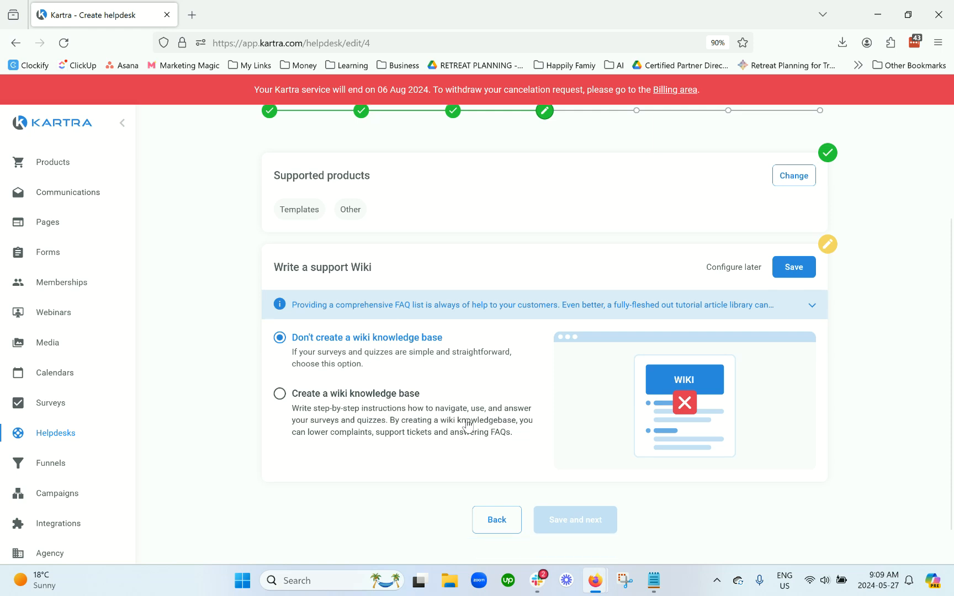
left_click(395, 381)
scroll(395, 381, "down", 5)
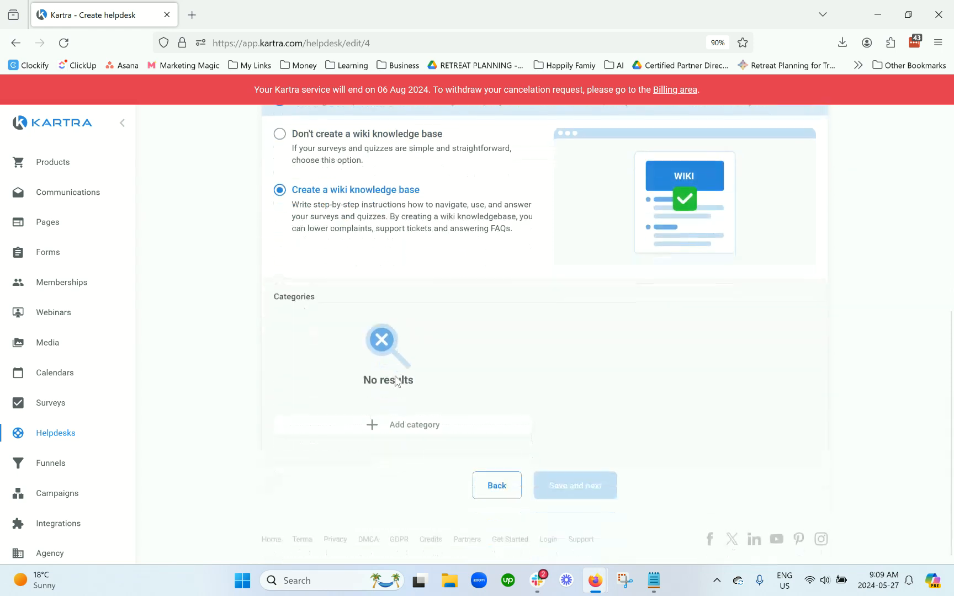
left_click(405, 424)
left_click(614, 125)
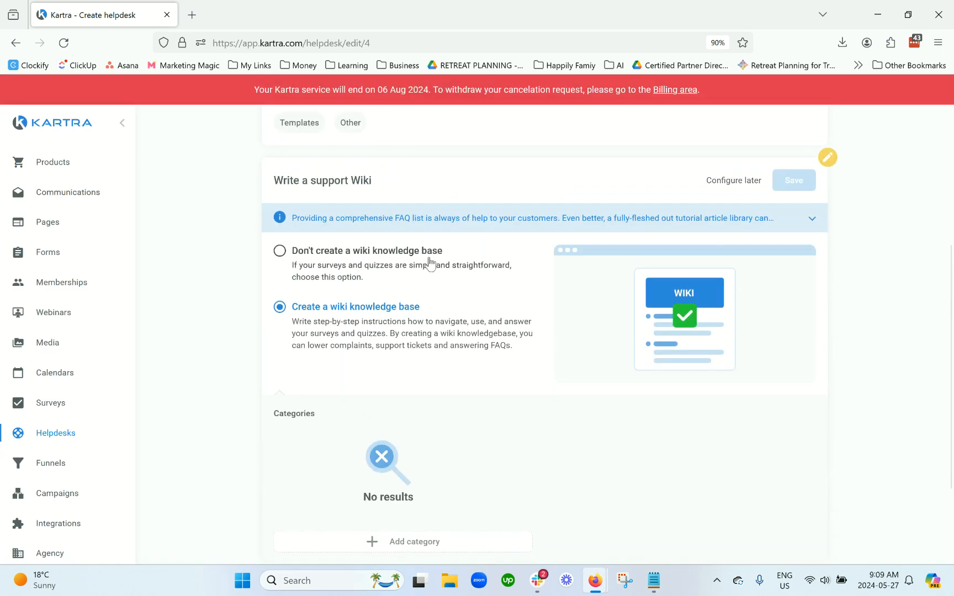
left_click(438, 250)
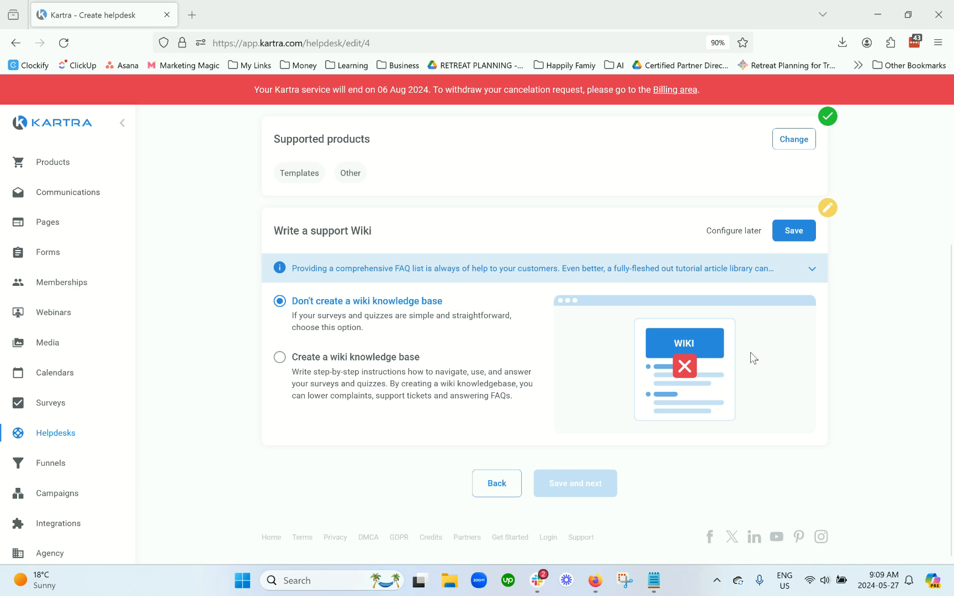
left_click(796, 229)
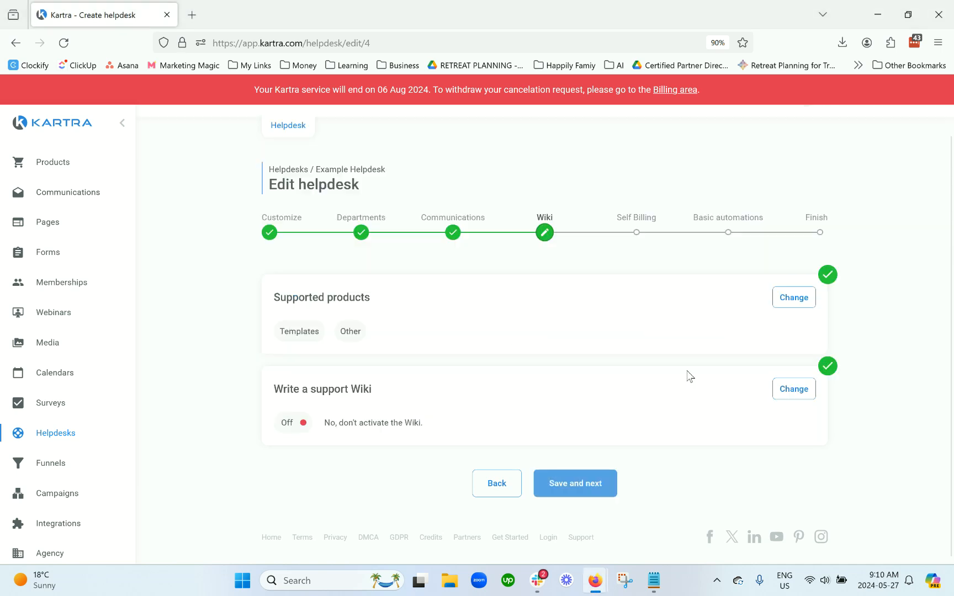
left_click(588, 486)
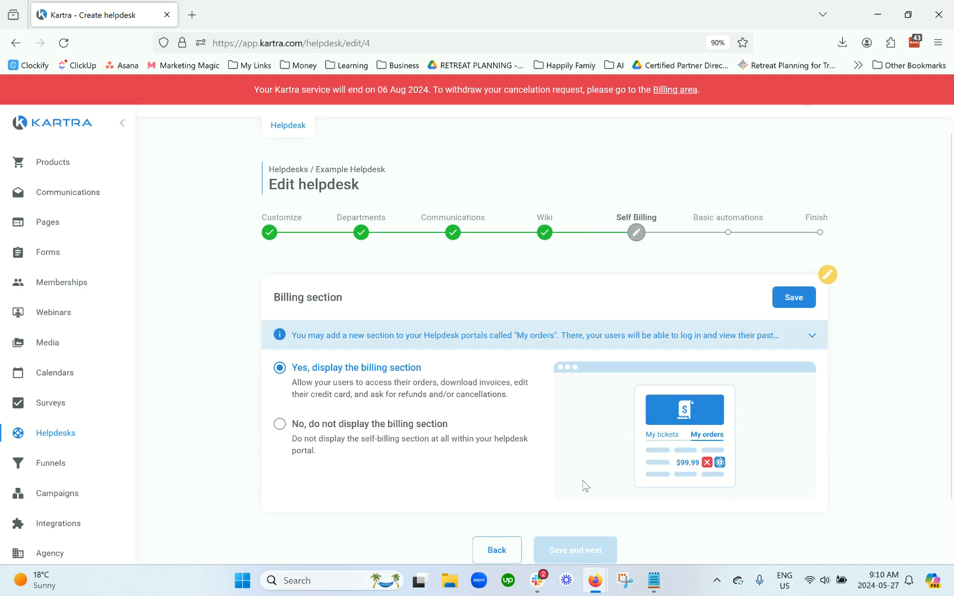
Step: Keep the billing section displayed to customers and save it
scroll(488, 387, "down", 1)
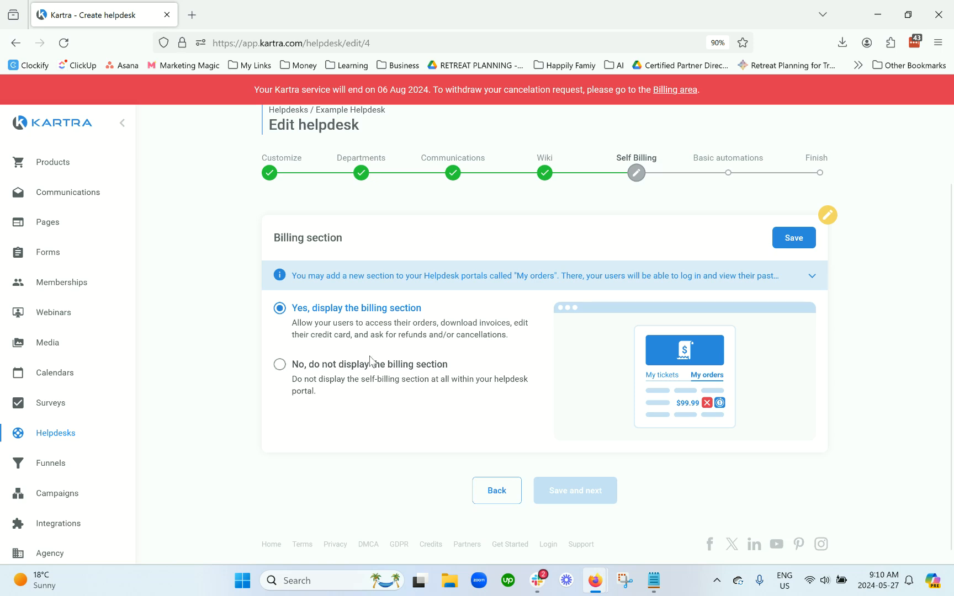
left_click(399, 378)
left_click(393, 329)
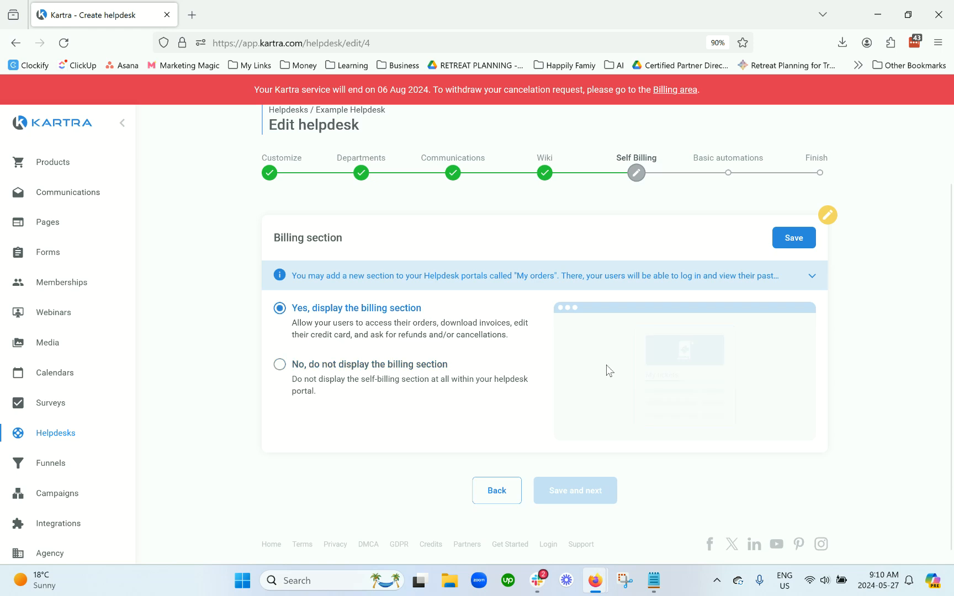
scroll(599, 358, "up", 2)
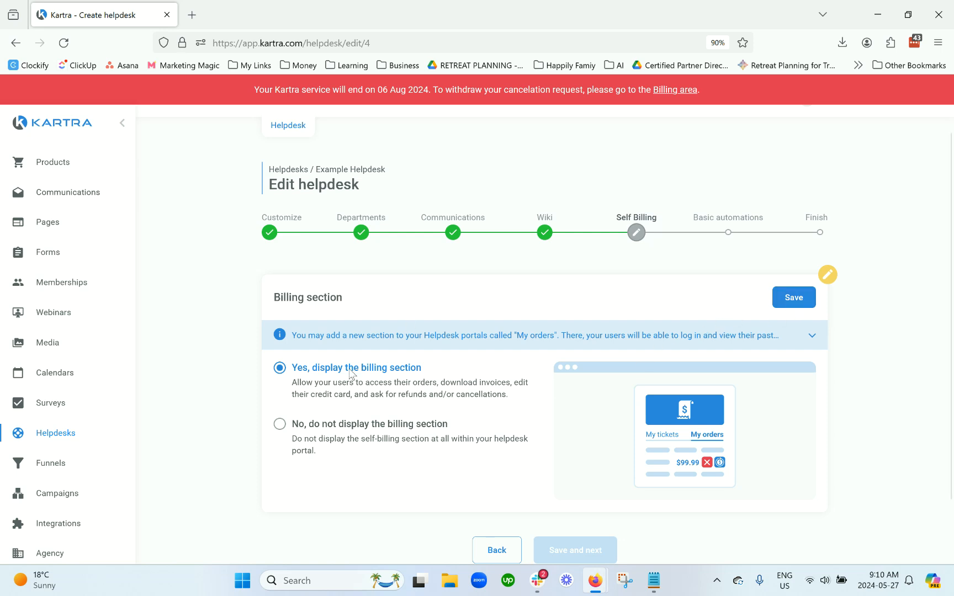
left_click(780, 301)
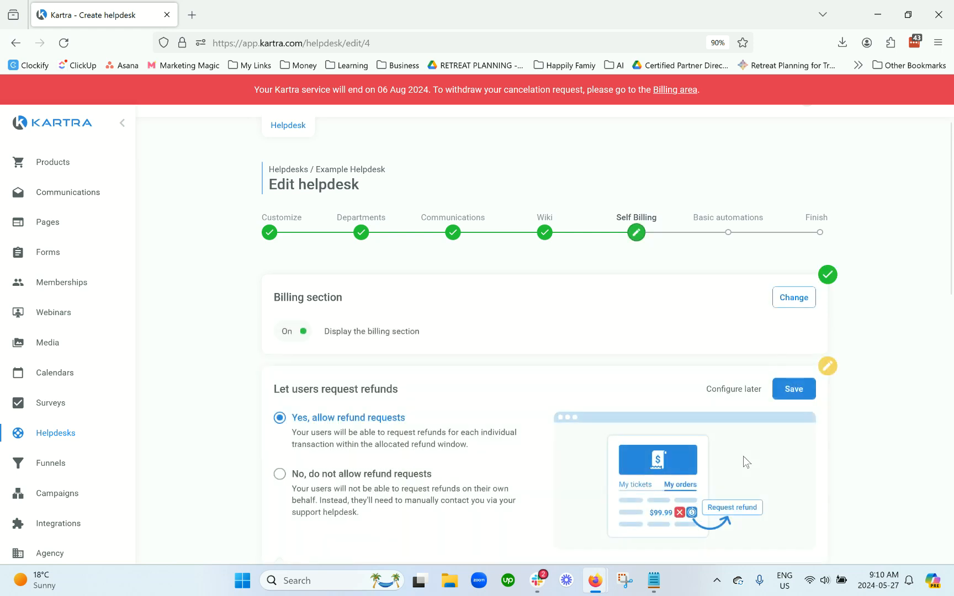
Step: Turn off customer refund requests and save the setting
scroll(466, 448, "down", 4)
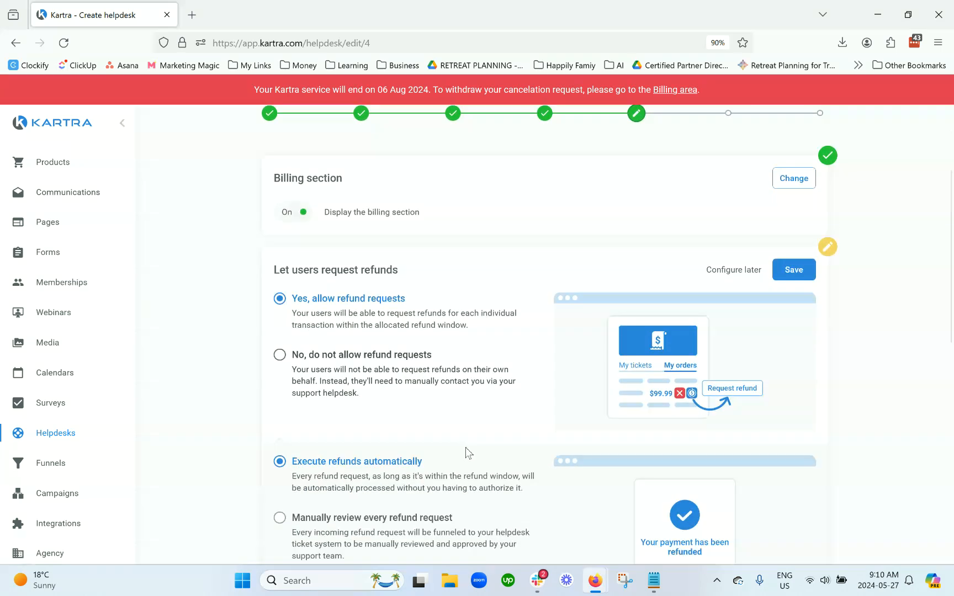
left_click(365, 263)
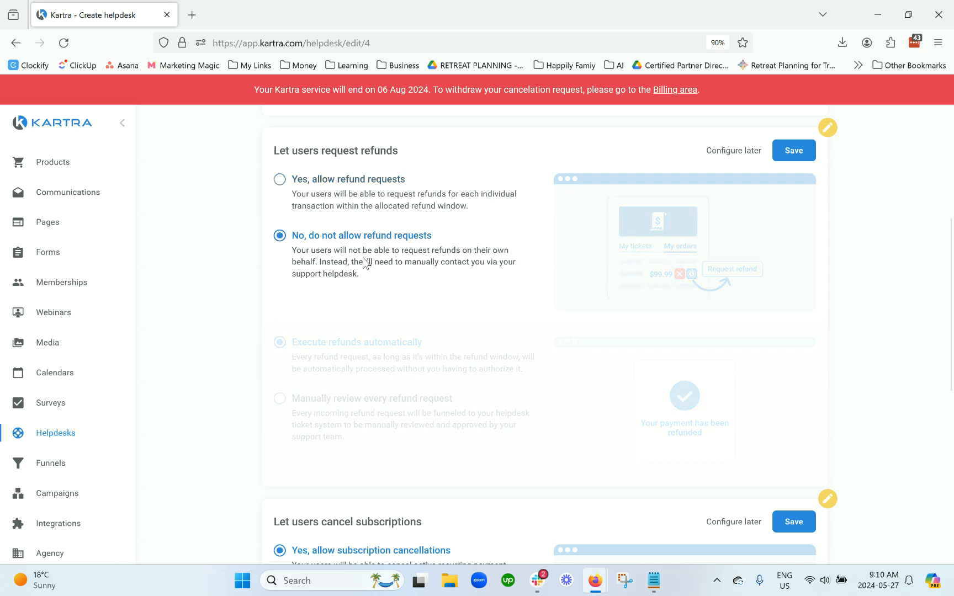
scroll(519, 319, "down", 1)
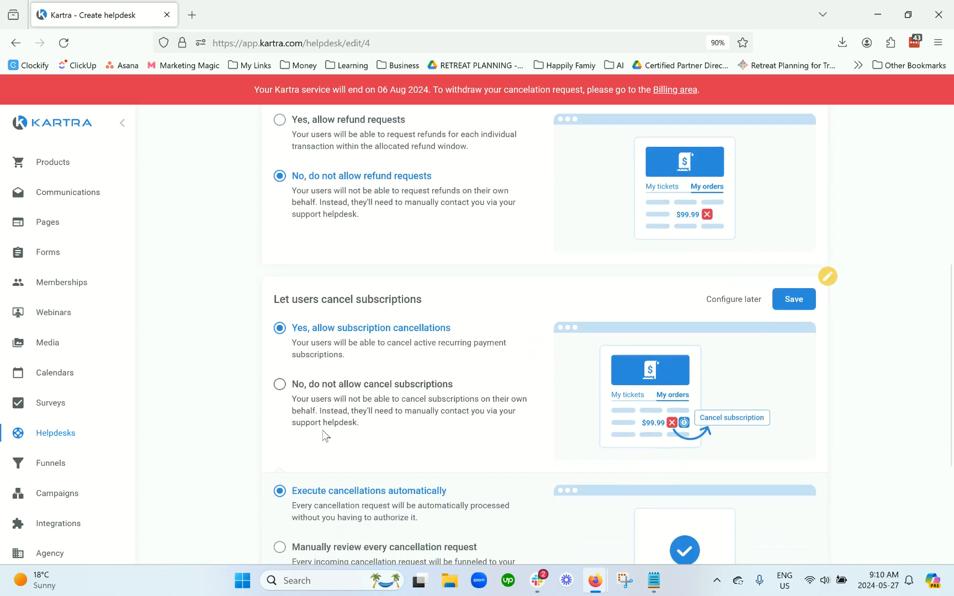
scroll(801, 279, "up", 2)
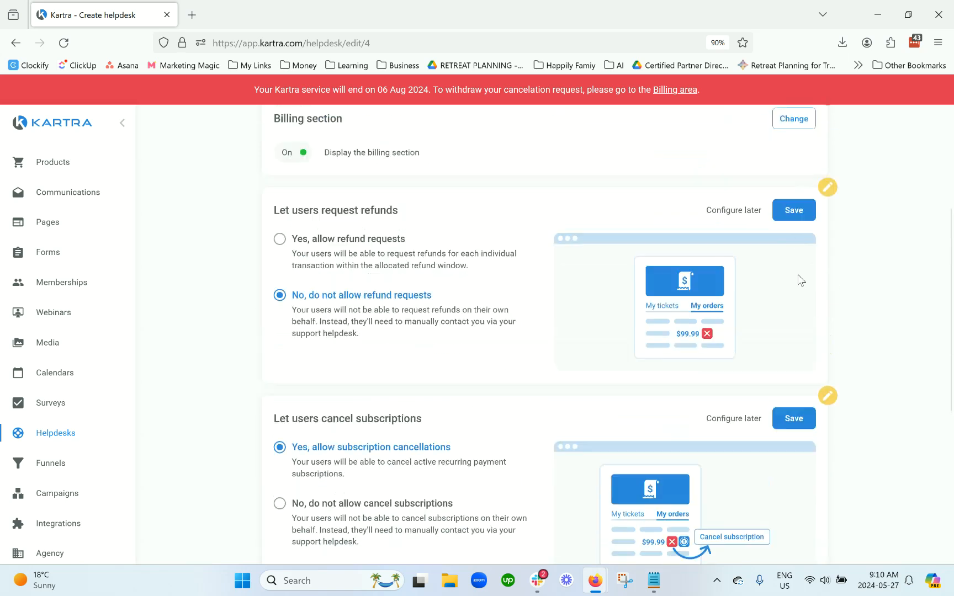
left_click(788, 213)
Step: Allow subscription cancellations with manual review by Scale And Simplify, save, and continue
scroll(448, 352, "down", 1)
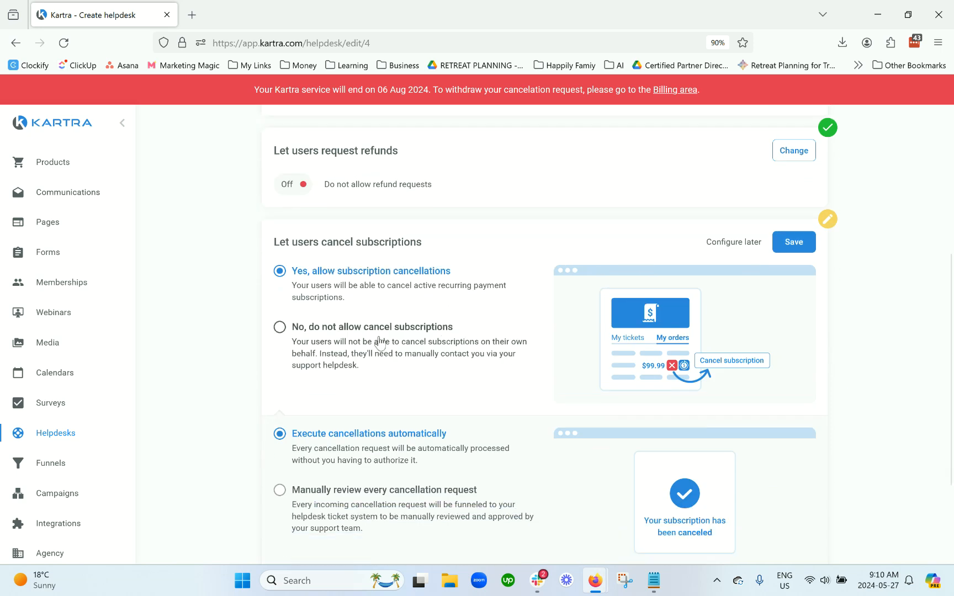
left_click(379, 340)
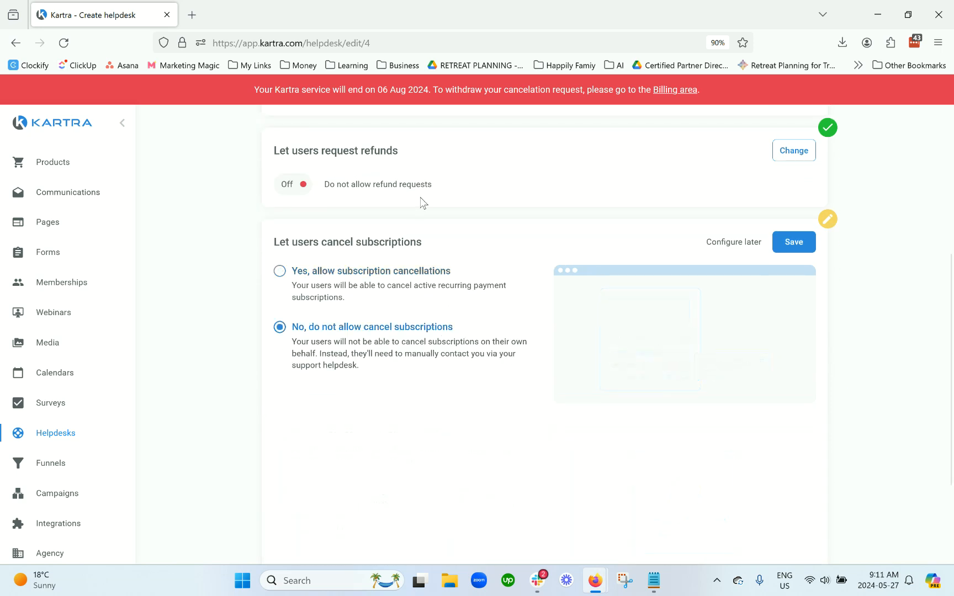
left_click(406, 307)
scroll(483, 301, "down", 3)
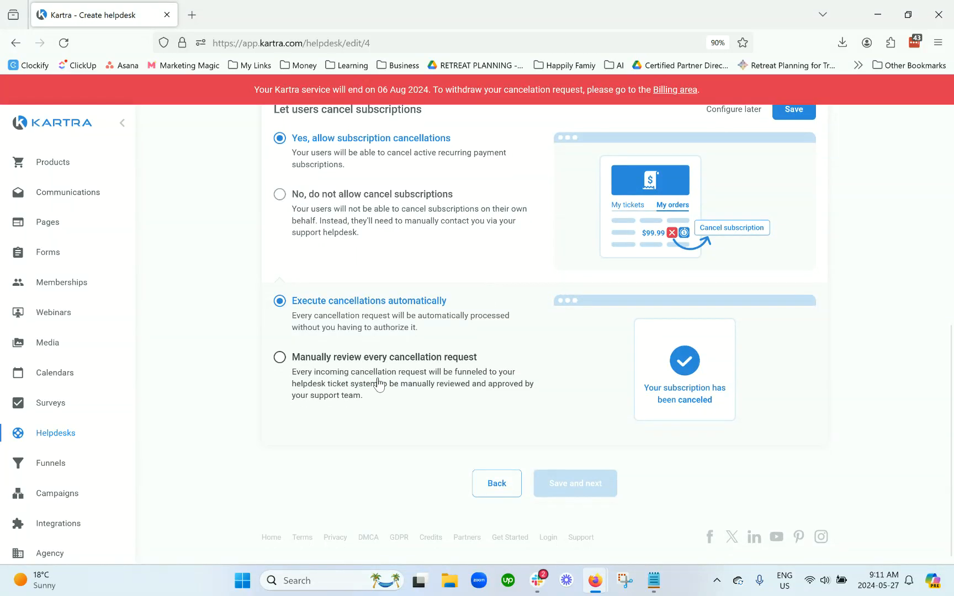
left_click(381, 384)
scroll(458, 403, "down", 1)
left_click(428, 422)
left_click(358, 475)
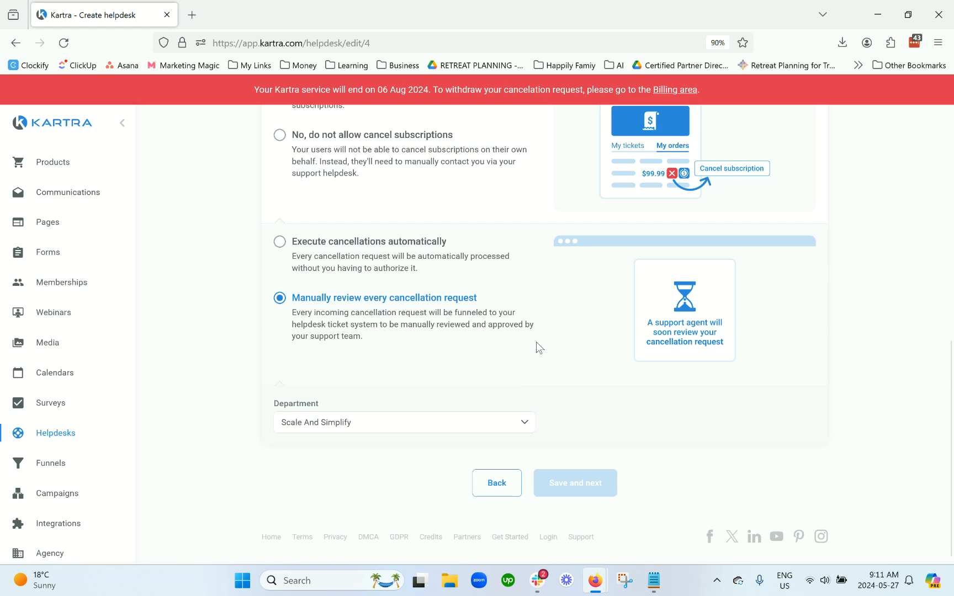
scroll(491, 320, "up", 2)
left_click(793, 169)
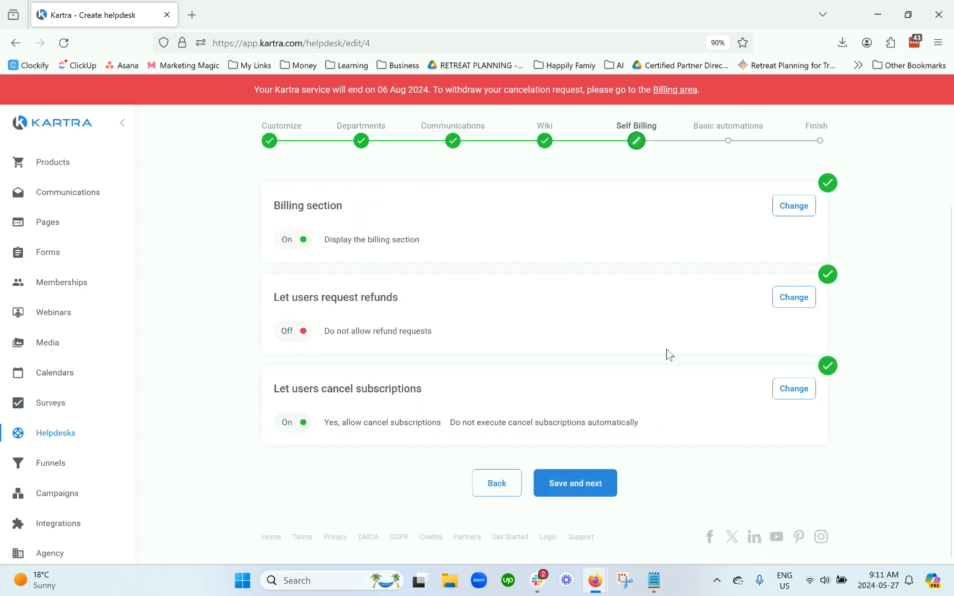
left_click(592, 483)
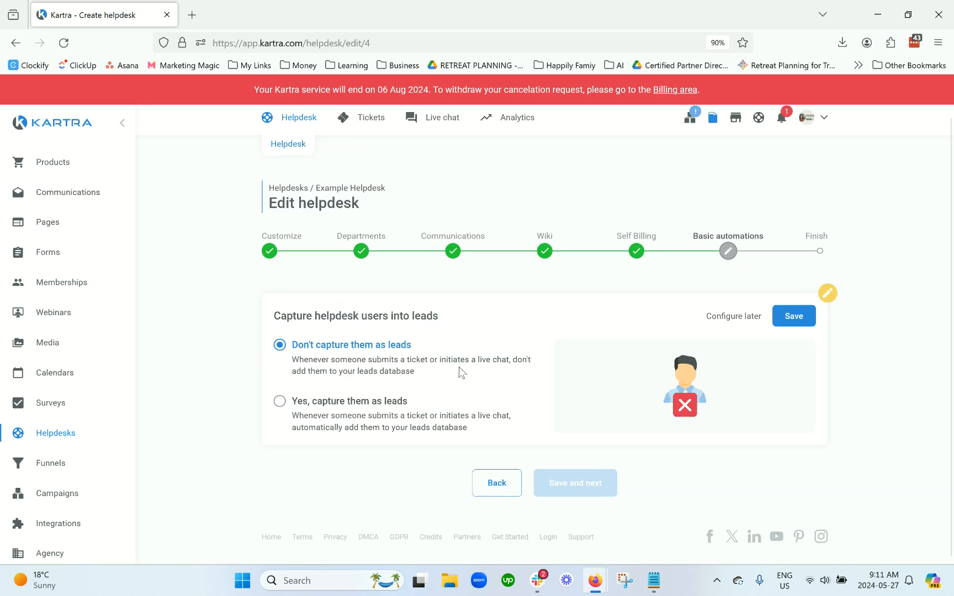
Step: Turn on capturing helpdesk users as leads, save it, and review the Assign tags automation
left_click(389, 407)
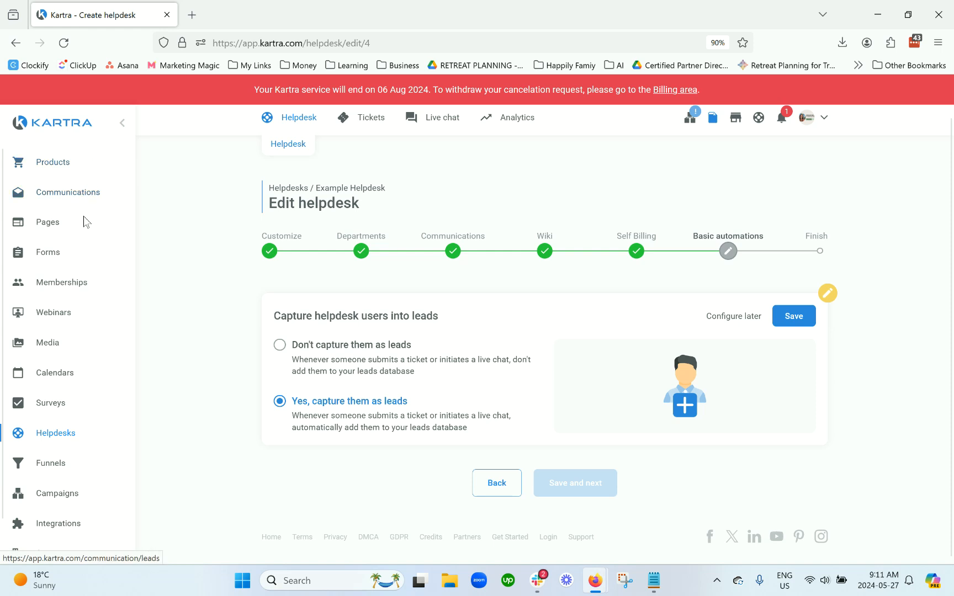
left_click(794, 319)
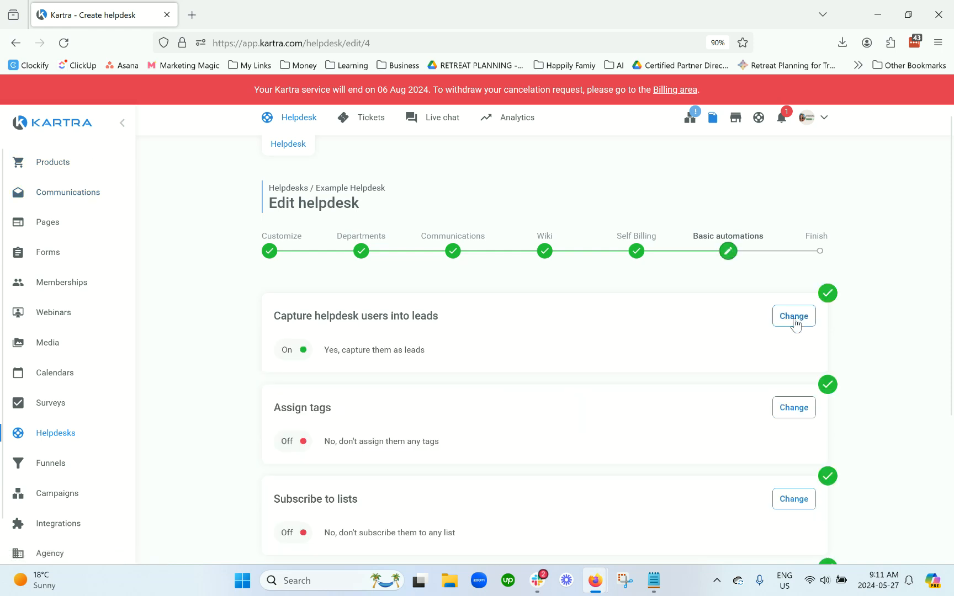
scroll(734, 328, "down", 2)
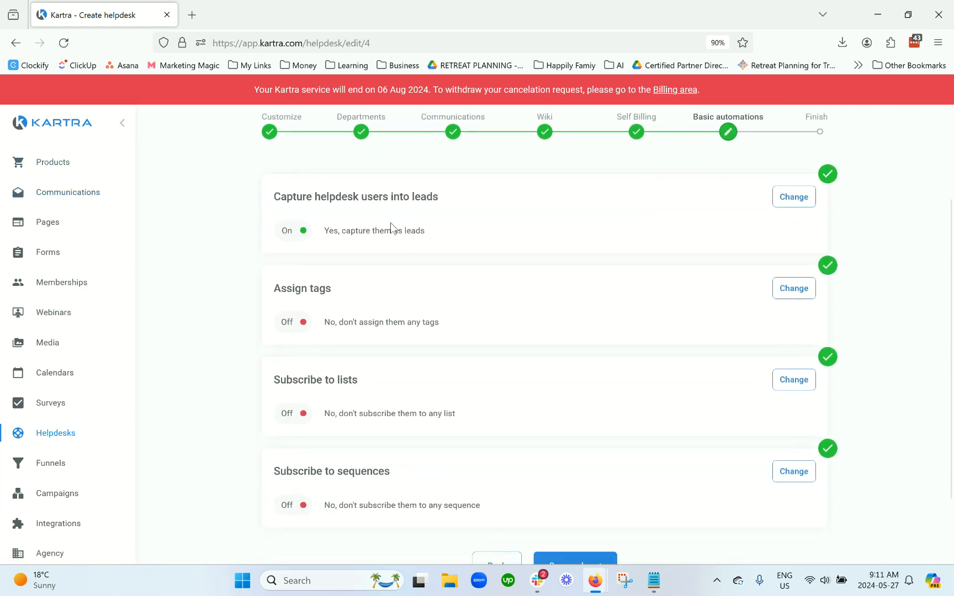
triple_click(294, 292)
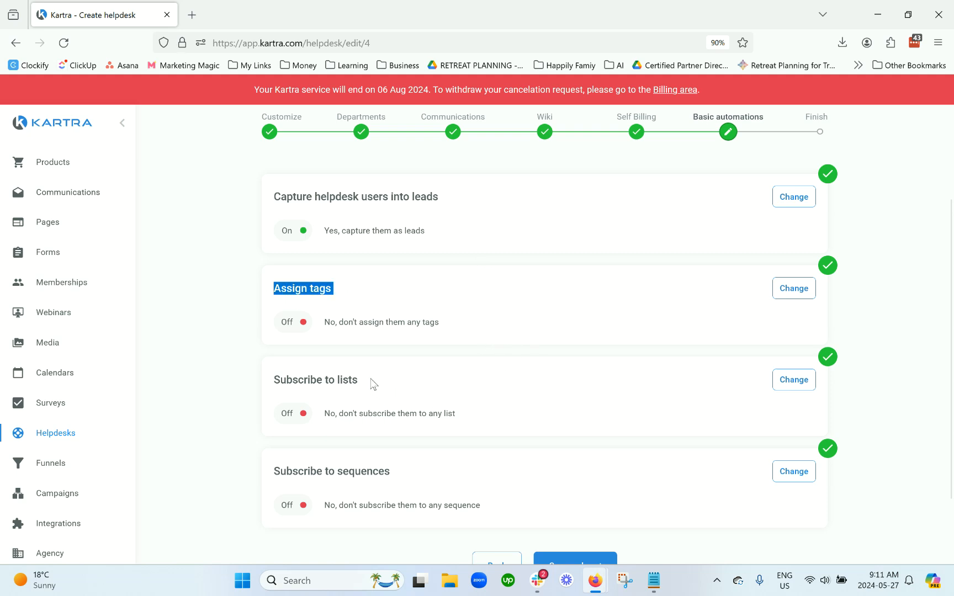
scroll(609, 363, "down", 1)
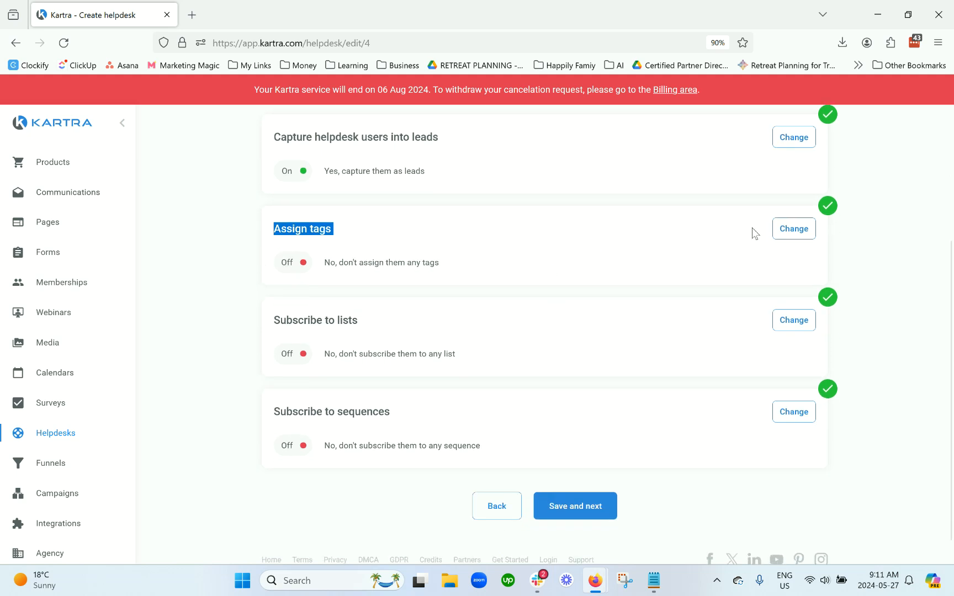
left_click_drag(485, 248, 272, 228)
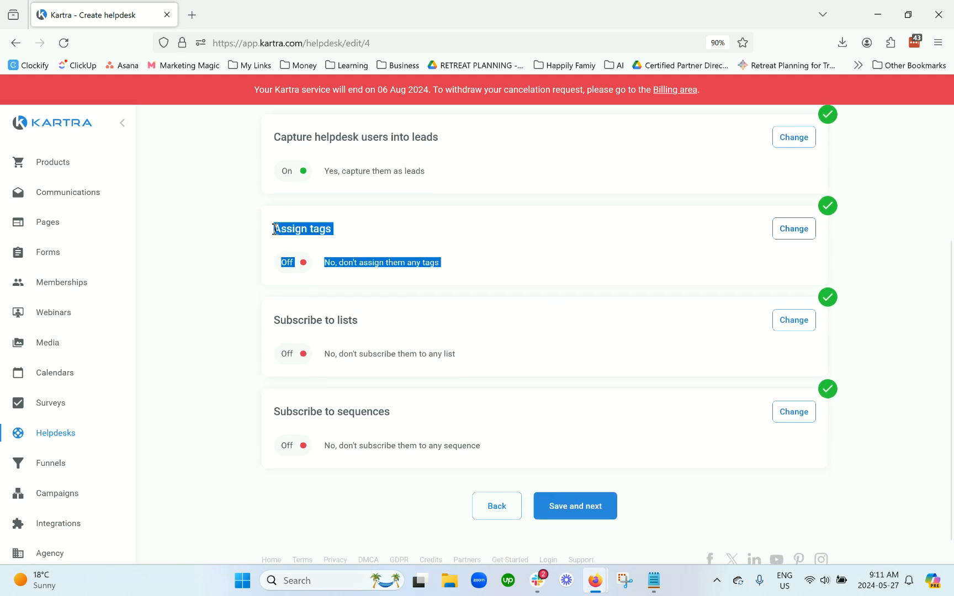
left_click(543, 279)
Step: Review the list subscription automation, then save the automations to finish the helpdesk
scroll(546, 277, "up", 2)
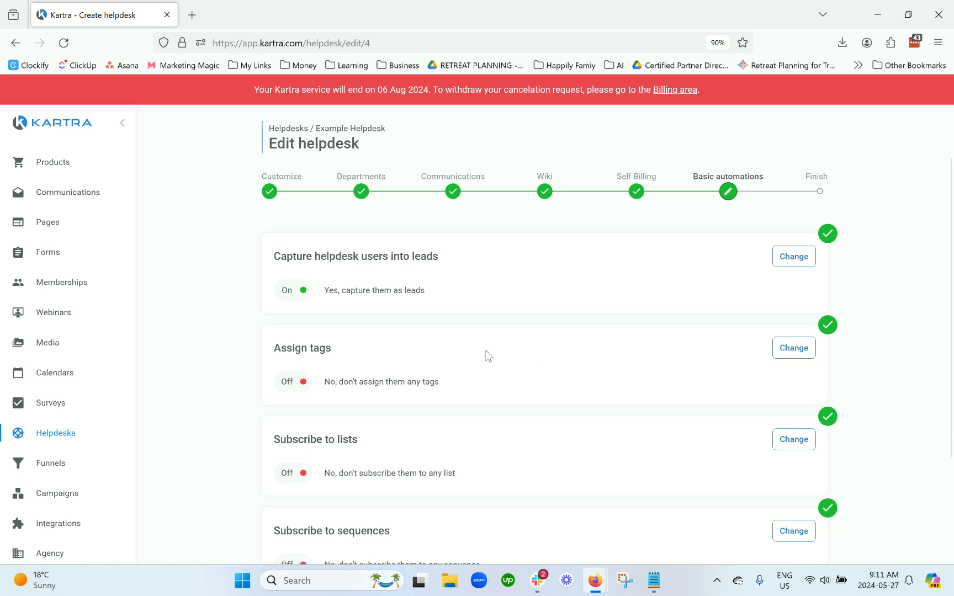
scroll(486, 350, "down", 2)
left_click_drag(458, 333, 276, 294)
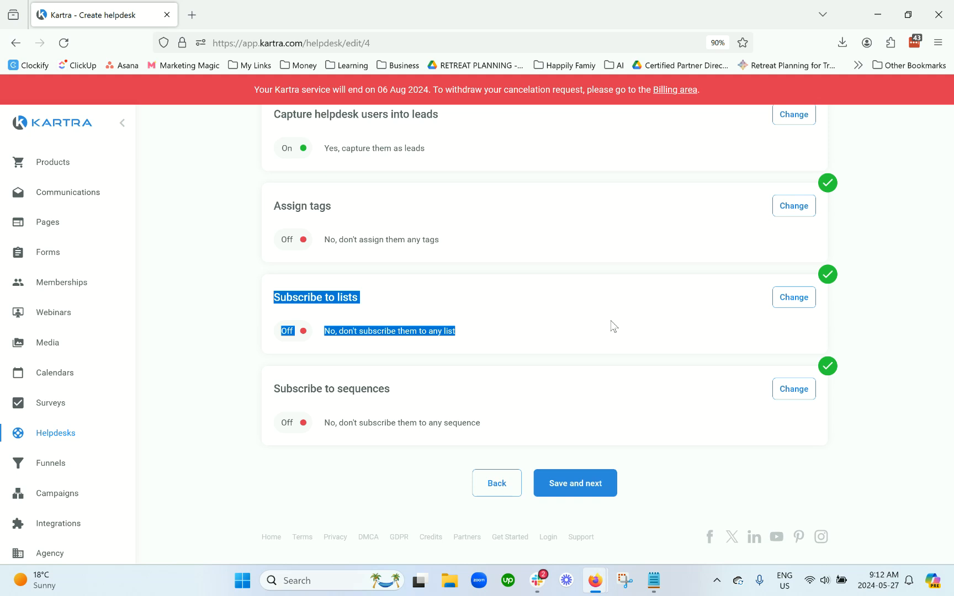
left_click(402, 158)
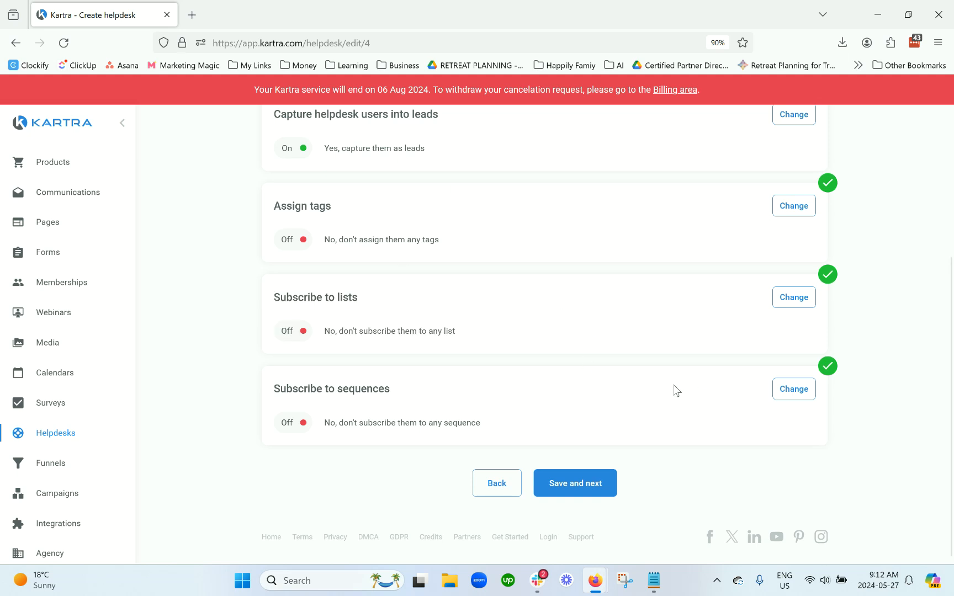
scroll(737, 440, "up", 3)
scroll(712, 450, "down", 3)
left_click(574, 483)
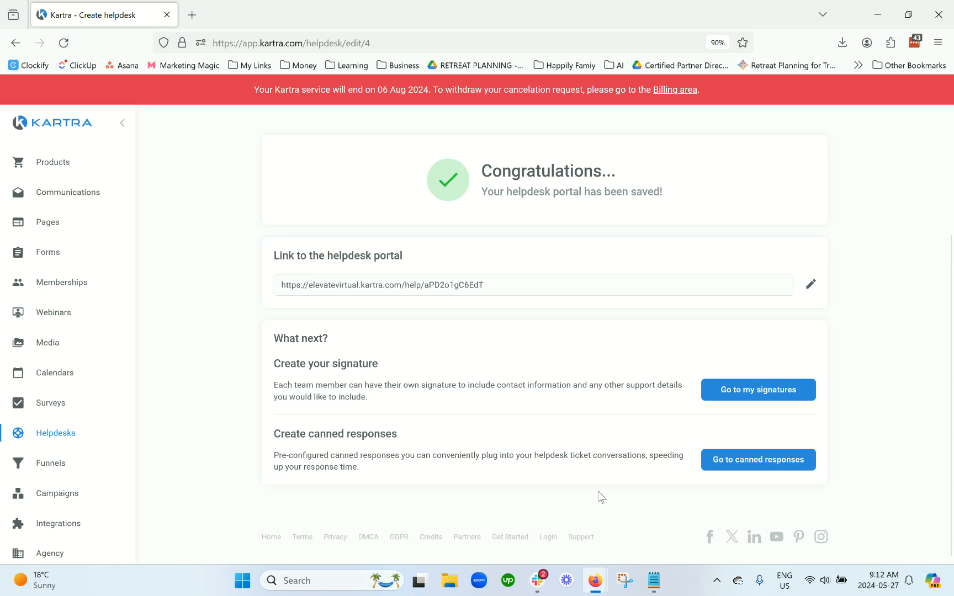
Step: Copy the helpdesk portal link and paste it into a new browser tab
scroll(577, 456, "up", 2)
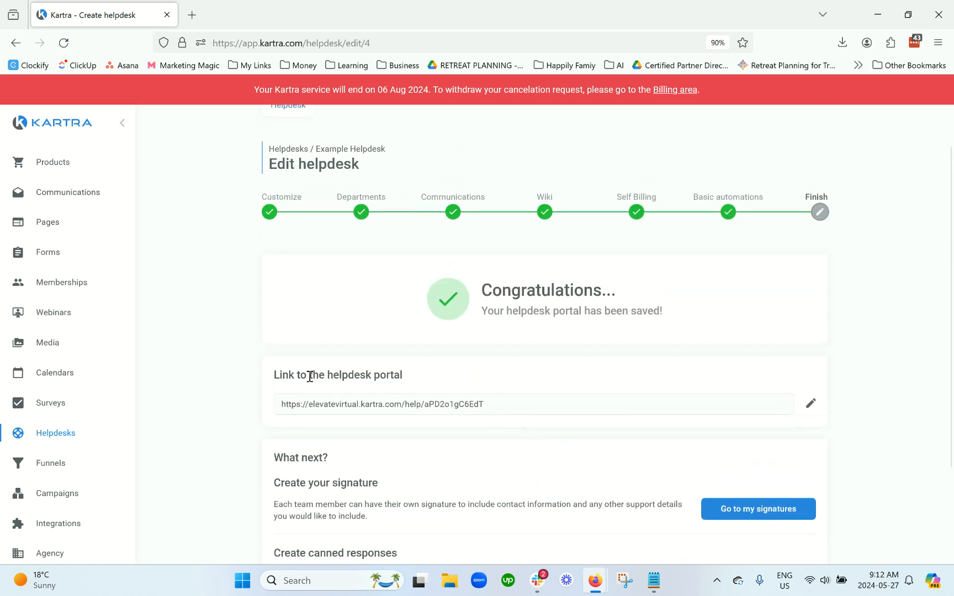
left_click(500, 410)
key("ctrl+c")
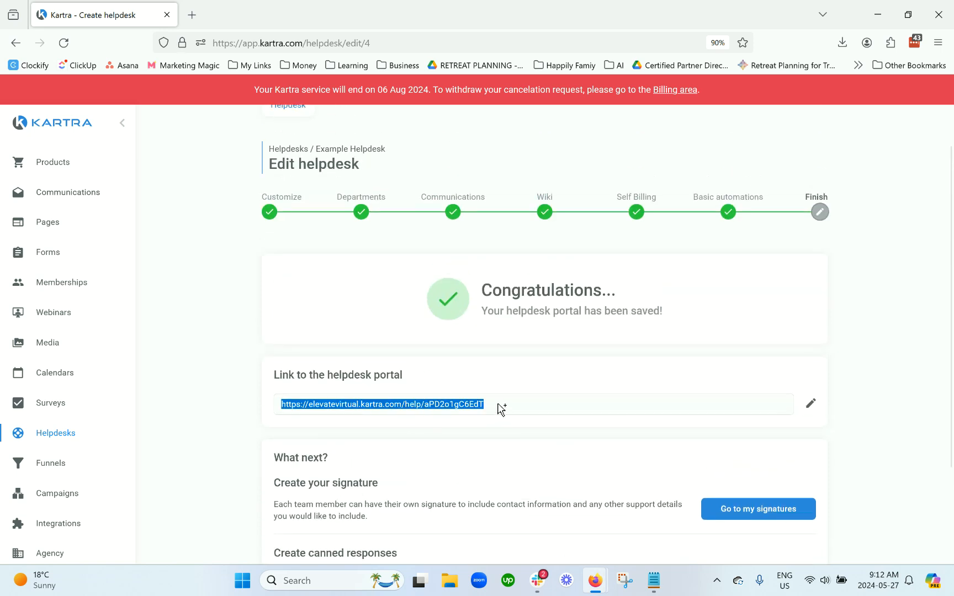
left_click(194, 14)
key("ctrl+v")
Step: Load the live Example Helpdesk portal and view My Orders showing Bundle Offer Funnel Template
key("Return")
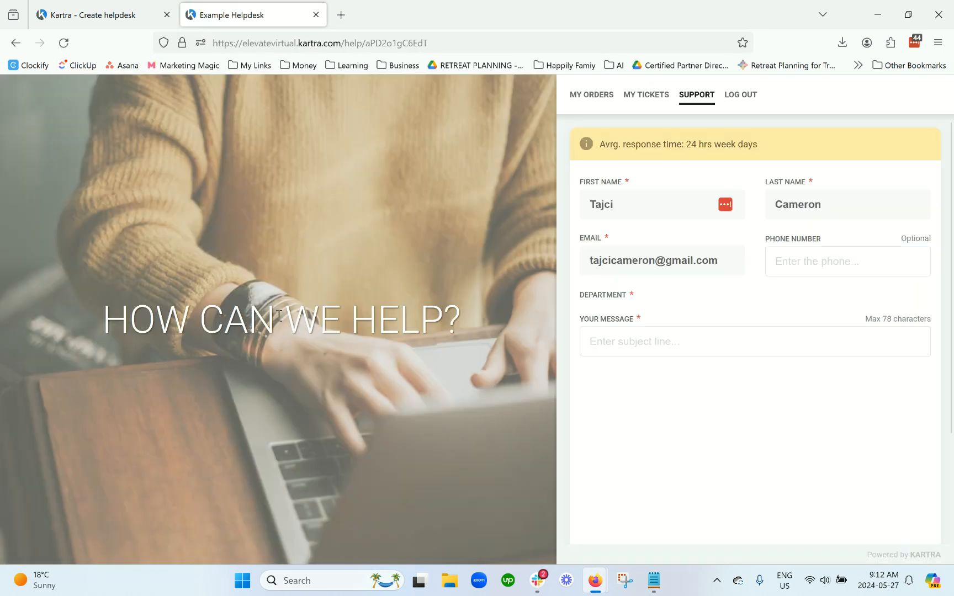
triple_click(612, 266)
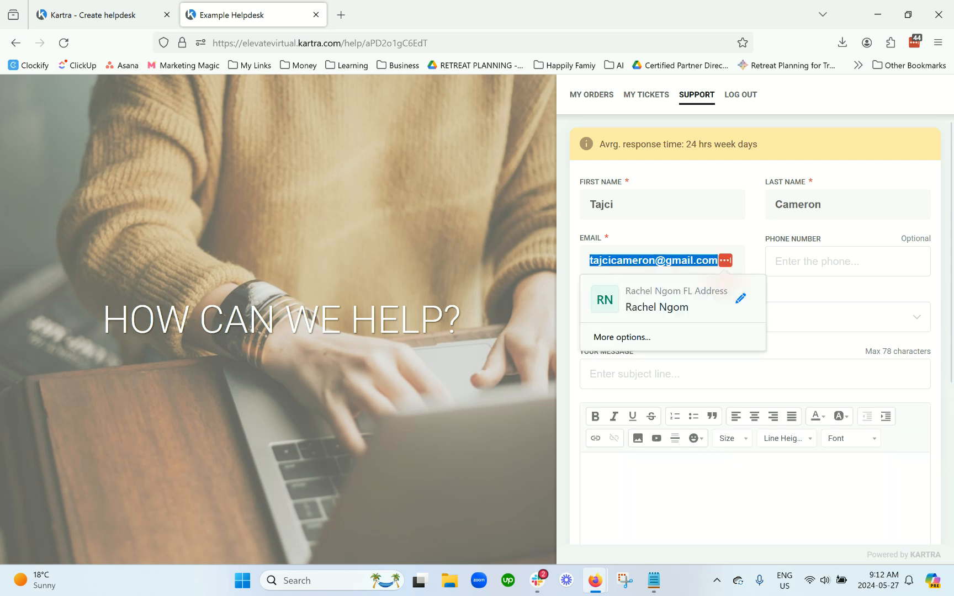
left_click(607, 215)
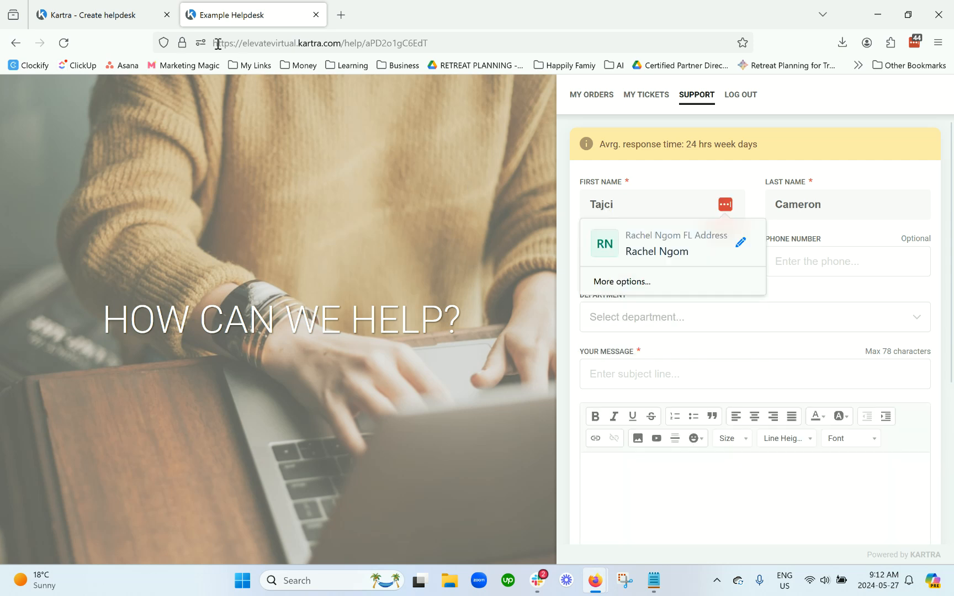
scroll(711, 332, "down", 4)
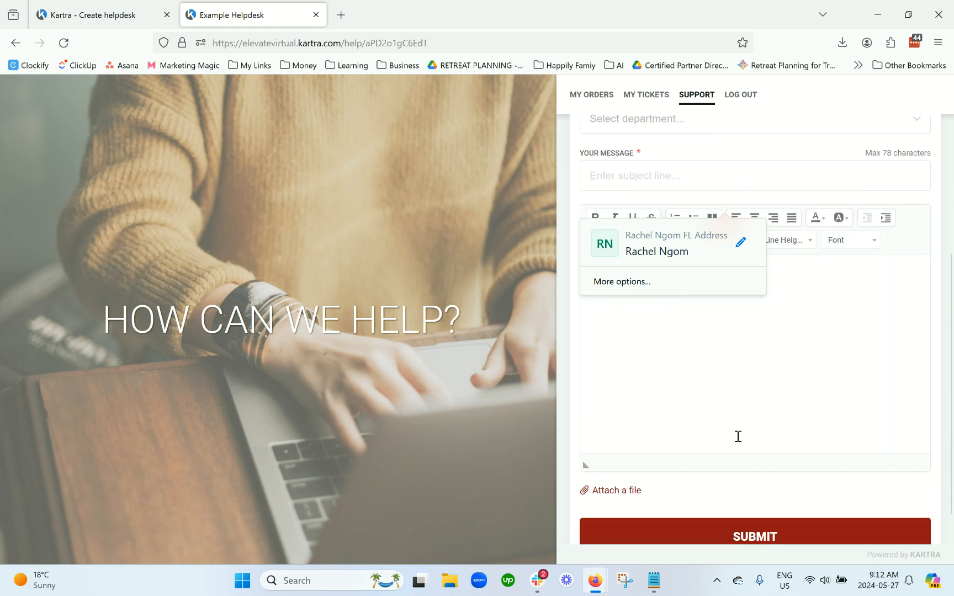
scroll(756, 453, "up", 4)
scroll(767, 451, "down", 5)
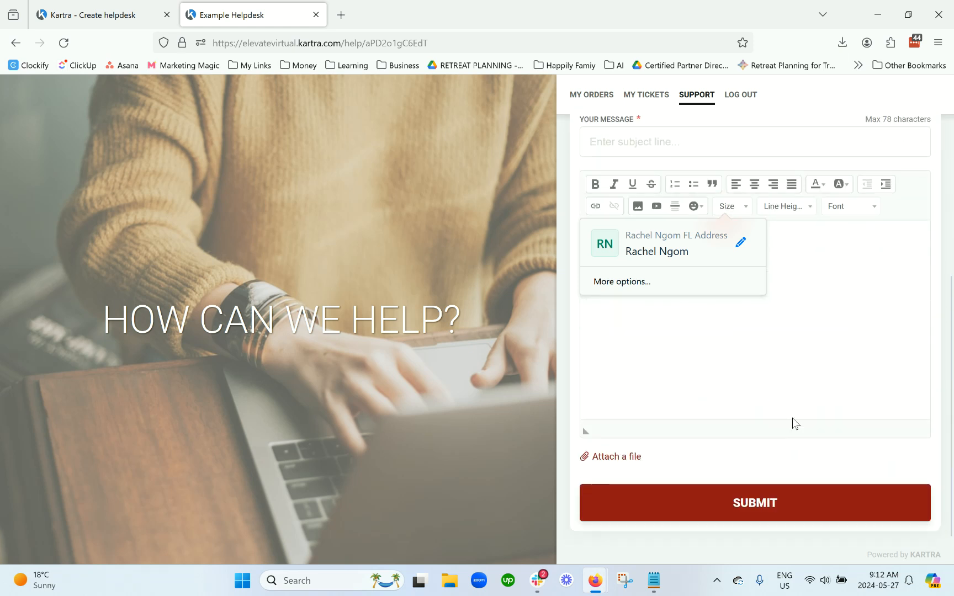
left_click(597, 99)
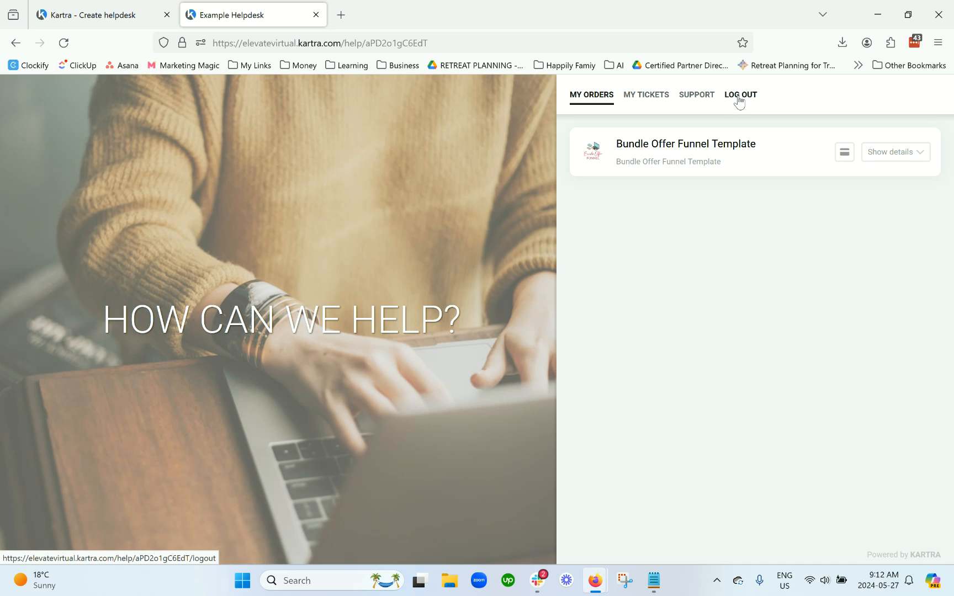
left_click(317, 15)
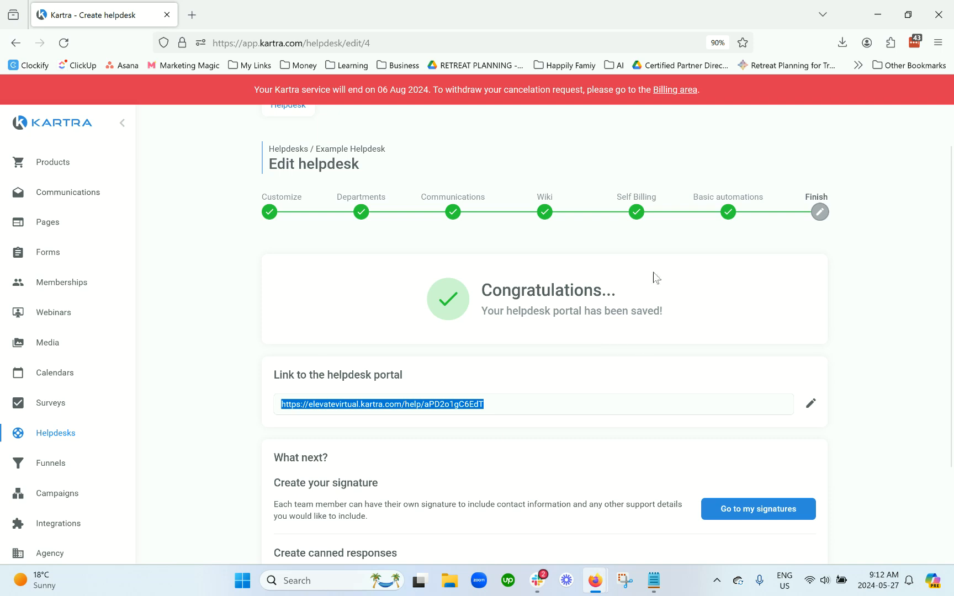
Step: Review the What next suggestions on the Congratulations page and dismiss the task reminder
left_click(849, 394)
scroll(883, 386, "down", 3)
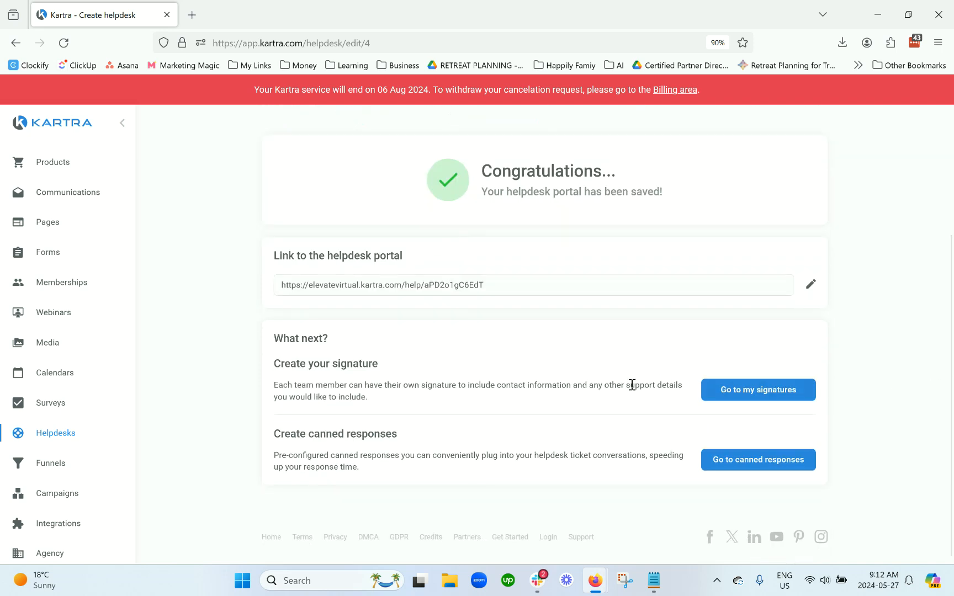
left_click_drag(276, 338, 411, 472)
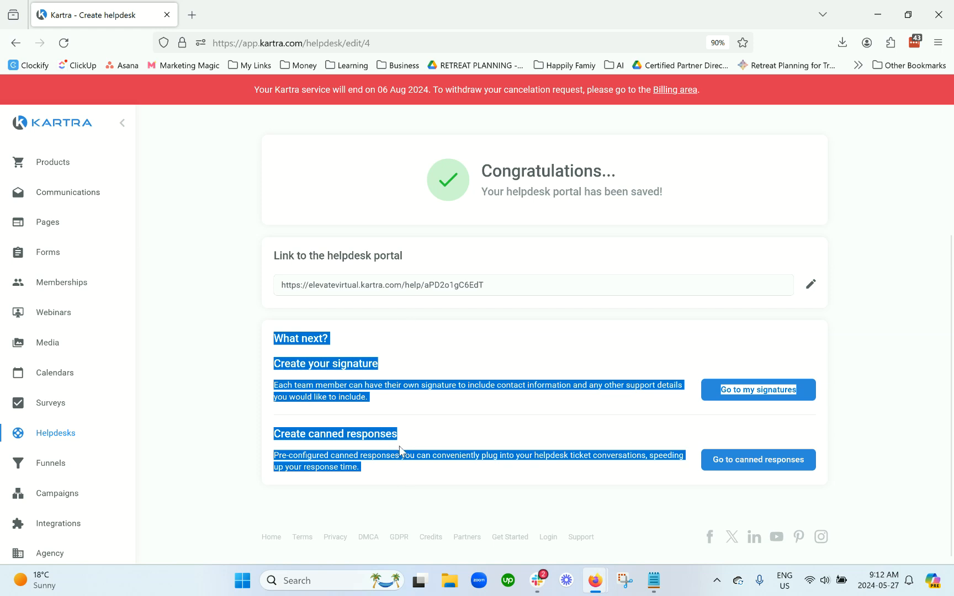
left_click(449, 429)
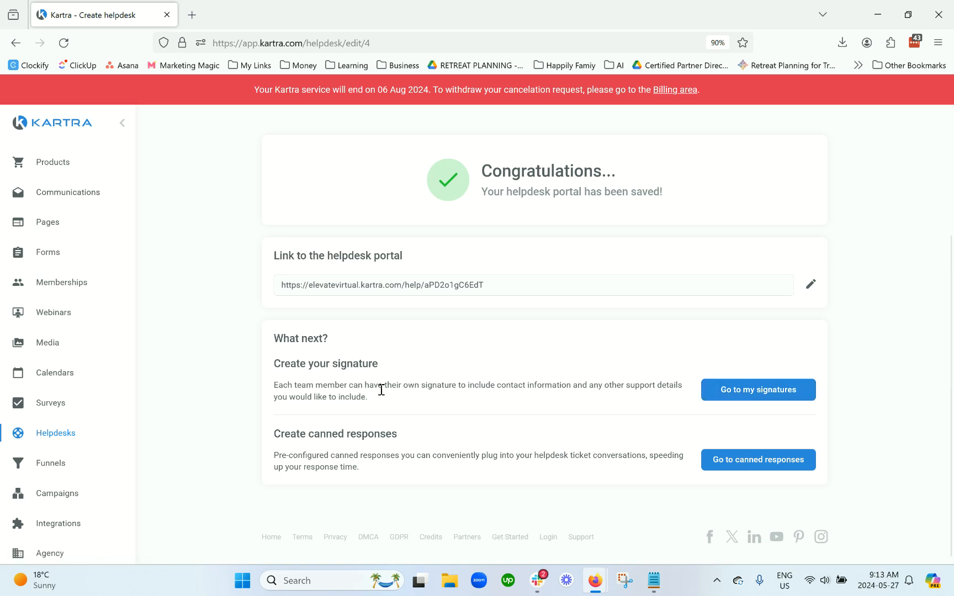
scroll(382, 390, "up", 3)
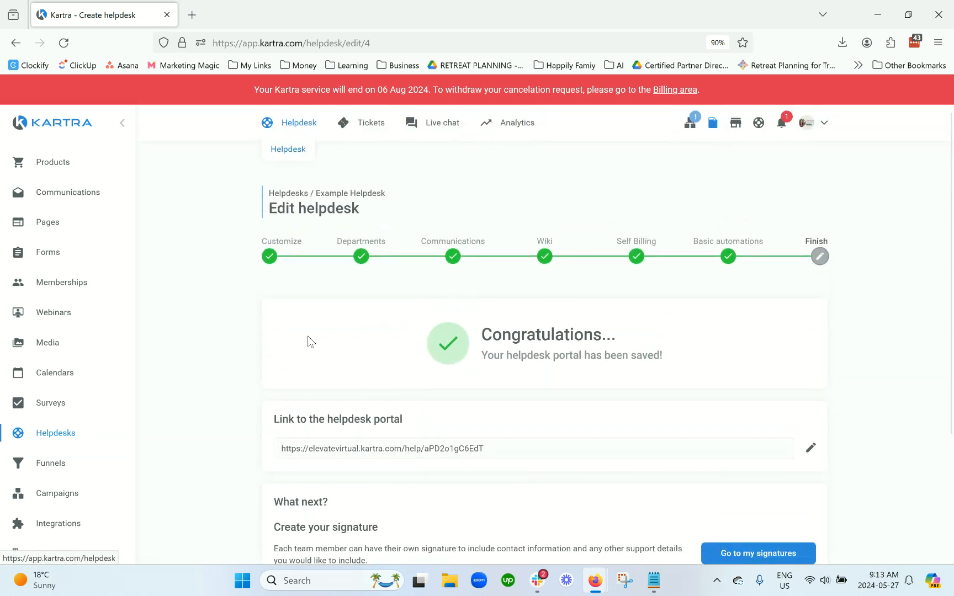
scroll(309, 341, "down", 3)
left_click_drag(371, 471, 276, 438)
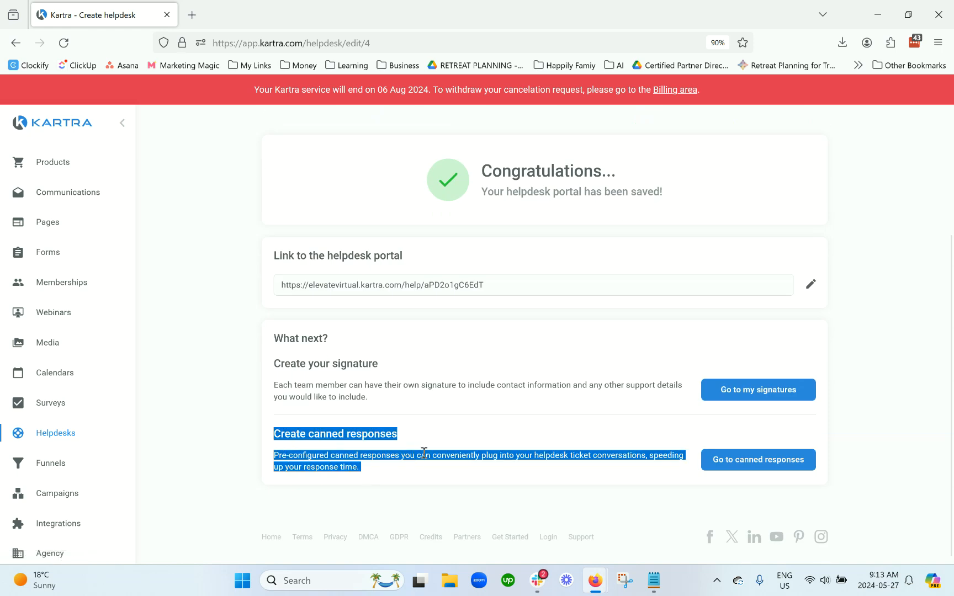
scroll(422, 450, "up", 3)
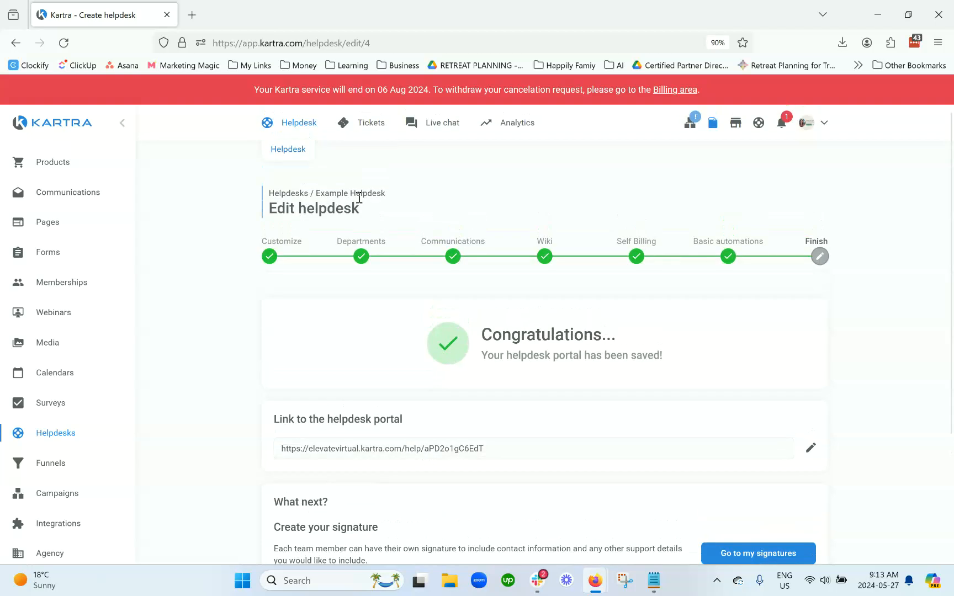
left_click(925, 485)
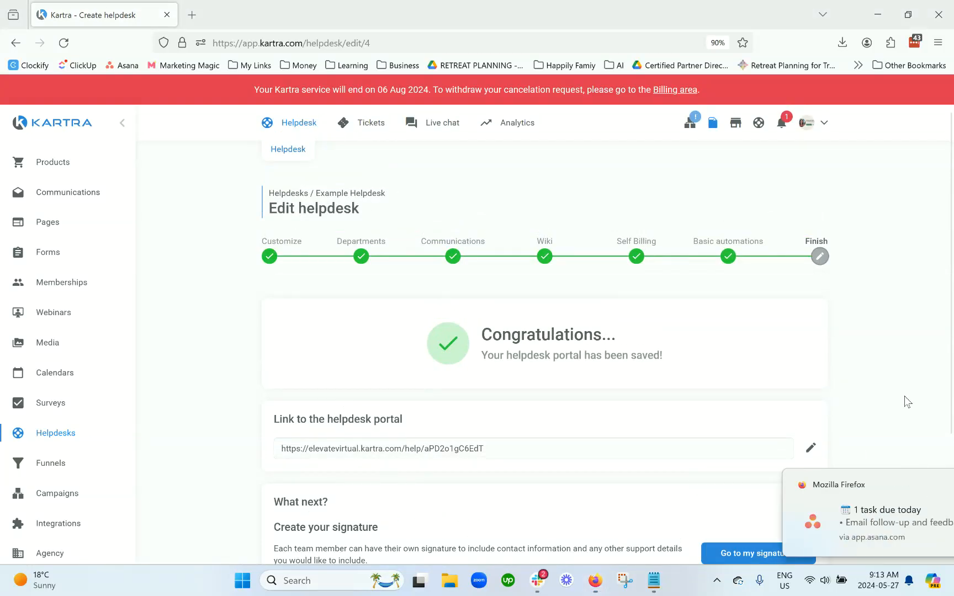
scroll(905, 348, "down", 3)
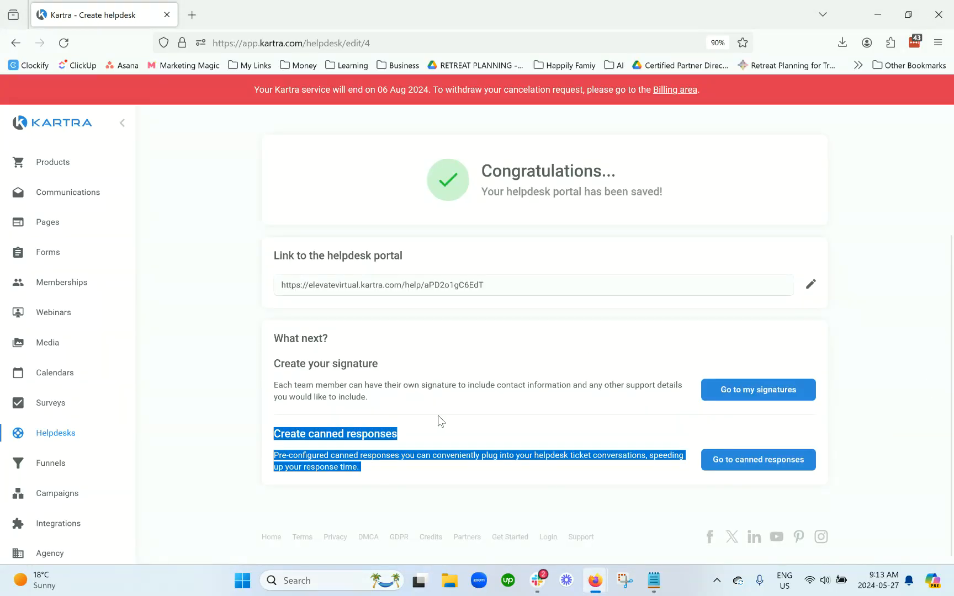
scroll(466, 411, "up", 3)
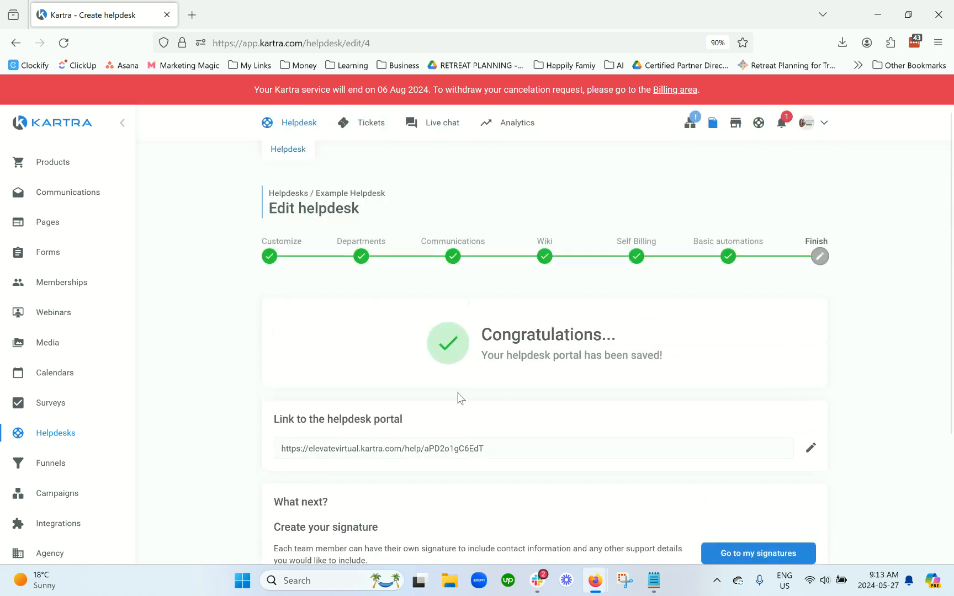
Step: Return to the Helpdesks list and point out Example Helpdesk among the helpdesks
left_click(298, 152)
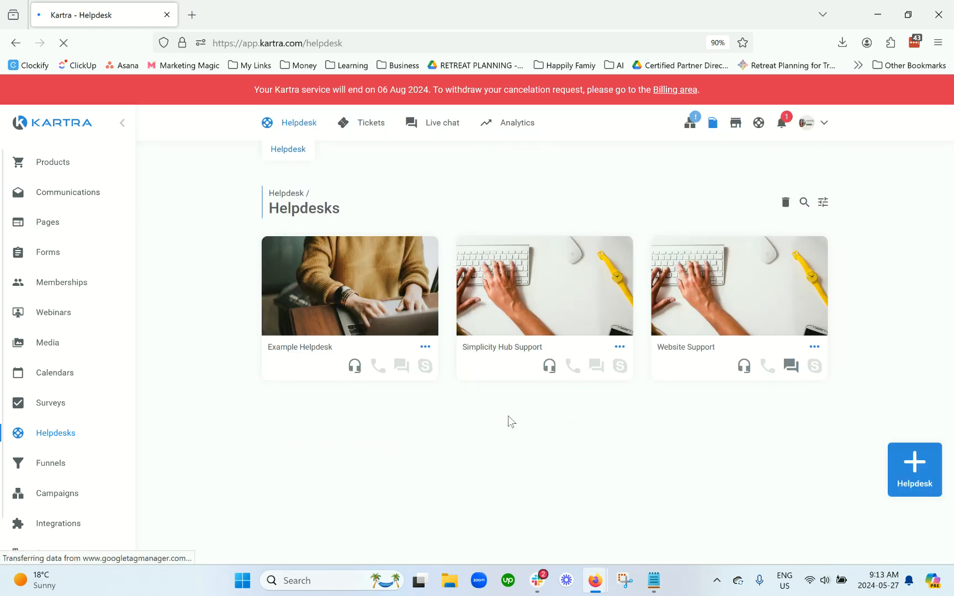
left_click_drag(333, 348, 265, 347)
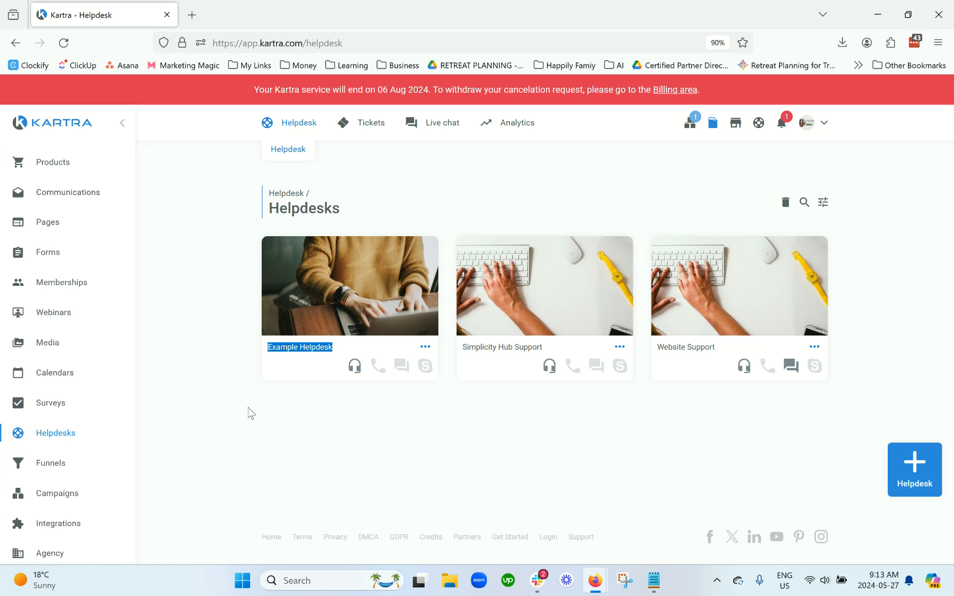
mouse_move(435, 125)
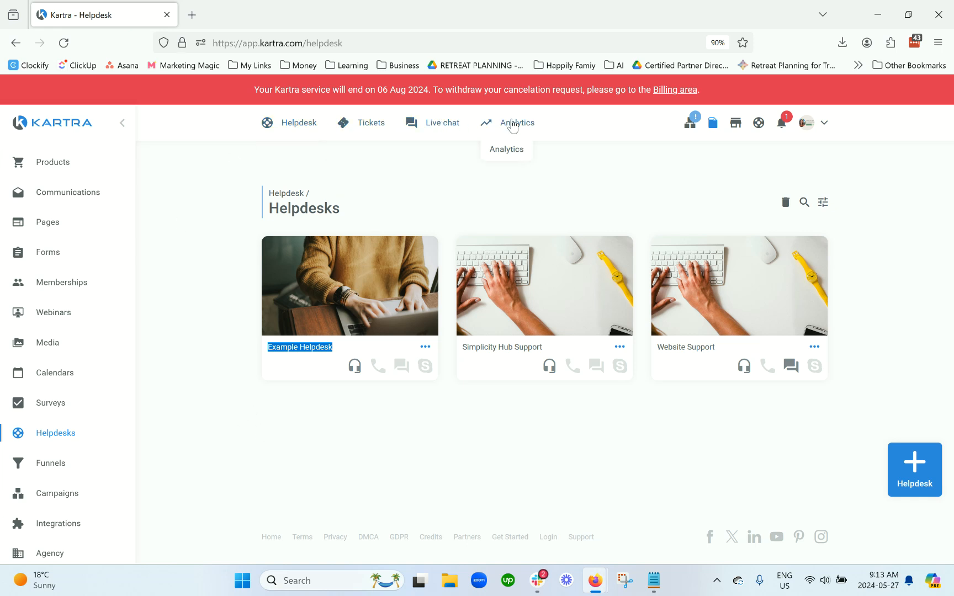